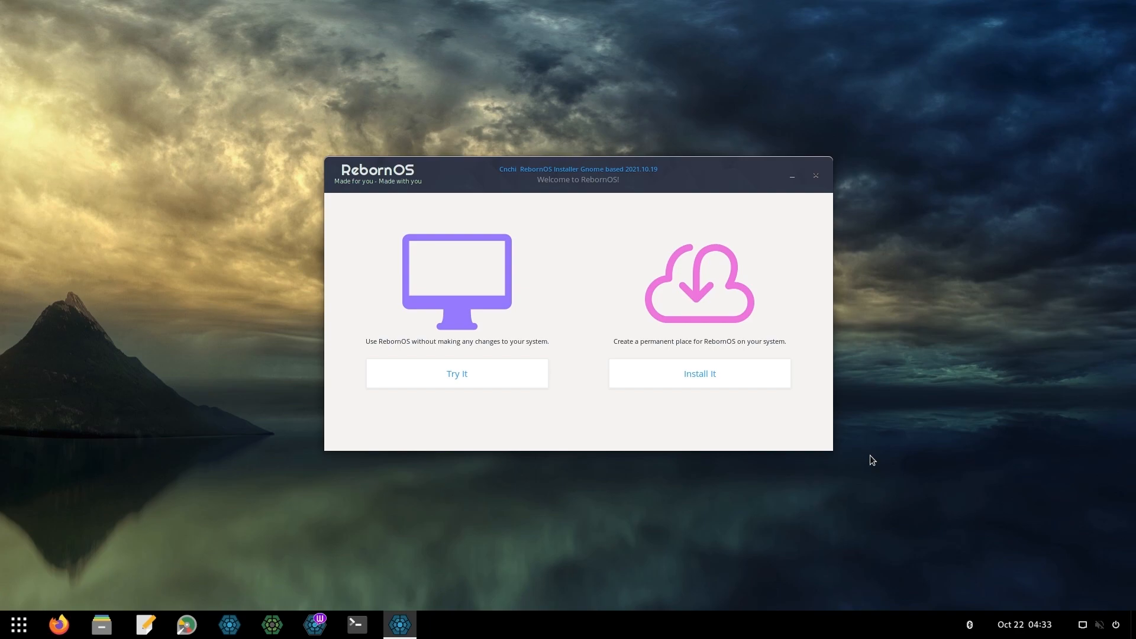
Start the RebornOS installation, keeping English as the language and passing the system check
{"action": "left_click", "coordinate": [762, 380]}
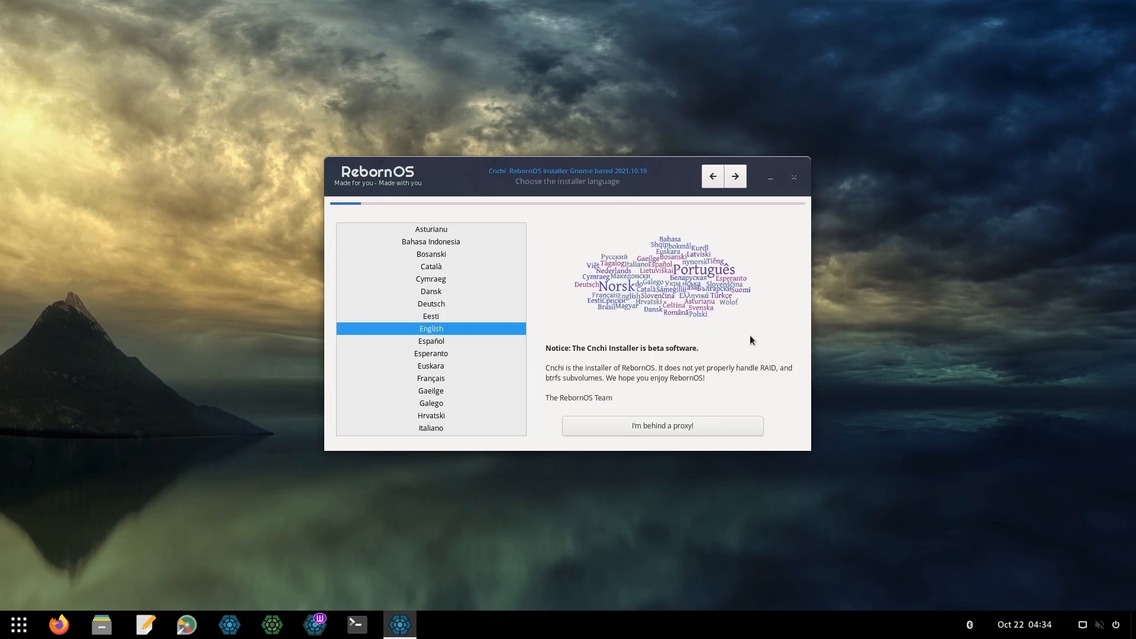
{"action": "left_click", "coordinate": [735, 177]}
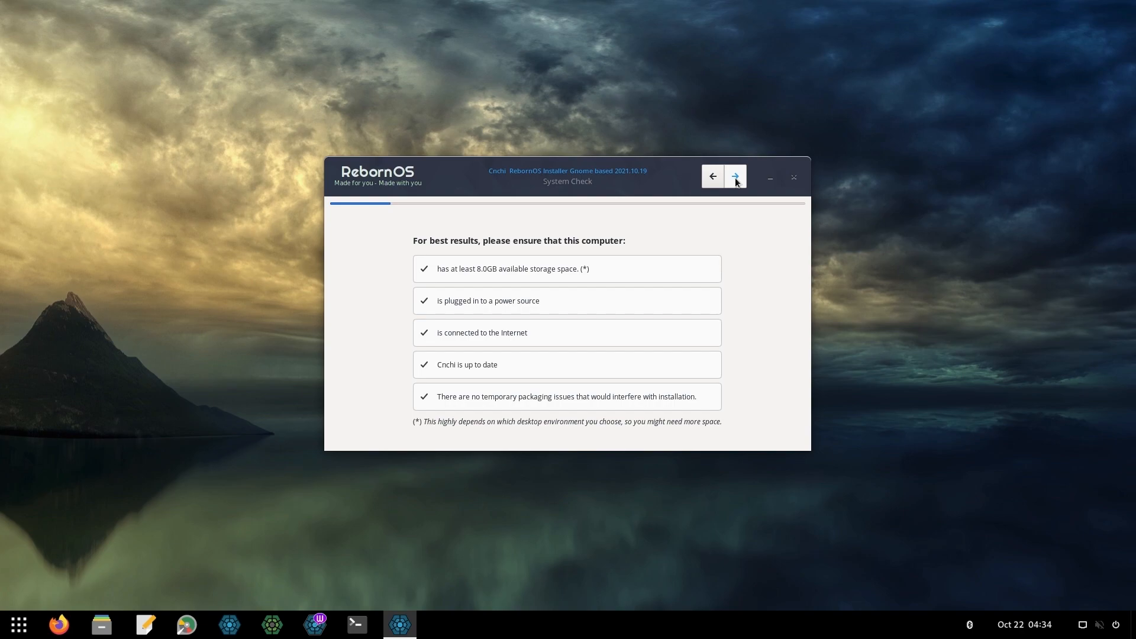
{"action": "left_click", "coordinate": [735, 177]}
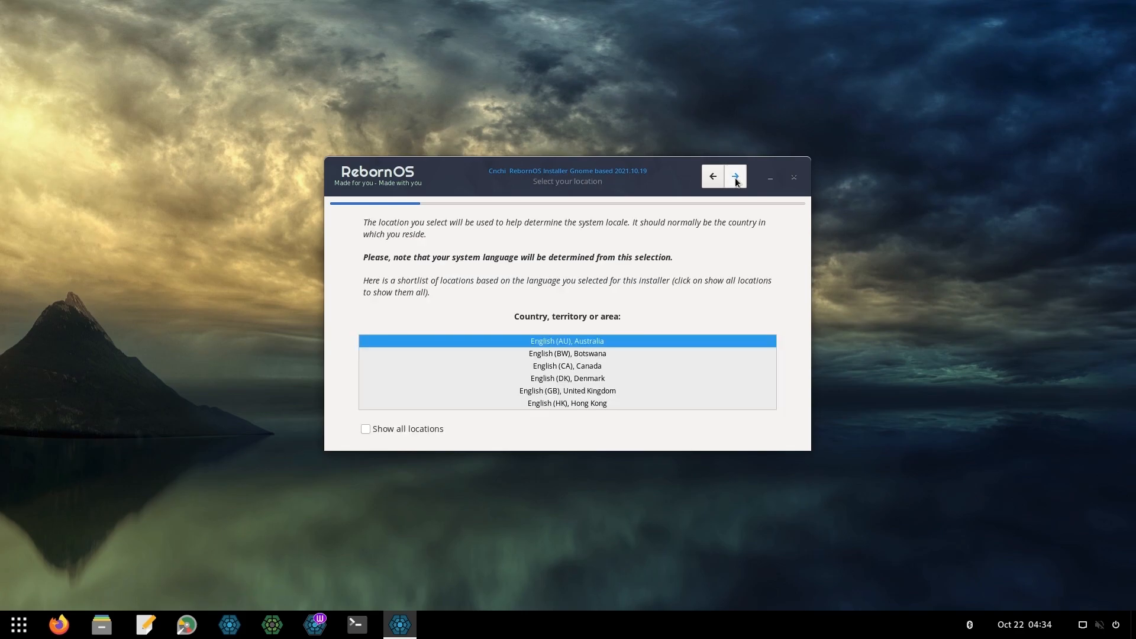
Set the location to English (US), United States and the timezone to Asia/Jakarta
{"action": "scroll", "coordinate": [683, 372], "scroll_direction": "down", "scroll_amount": 5}
{"action": "left_click", "coordinate": [622, 391]}
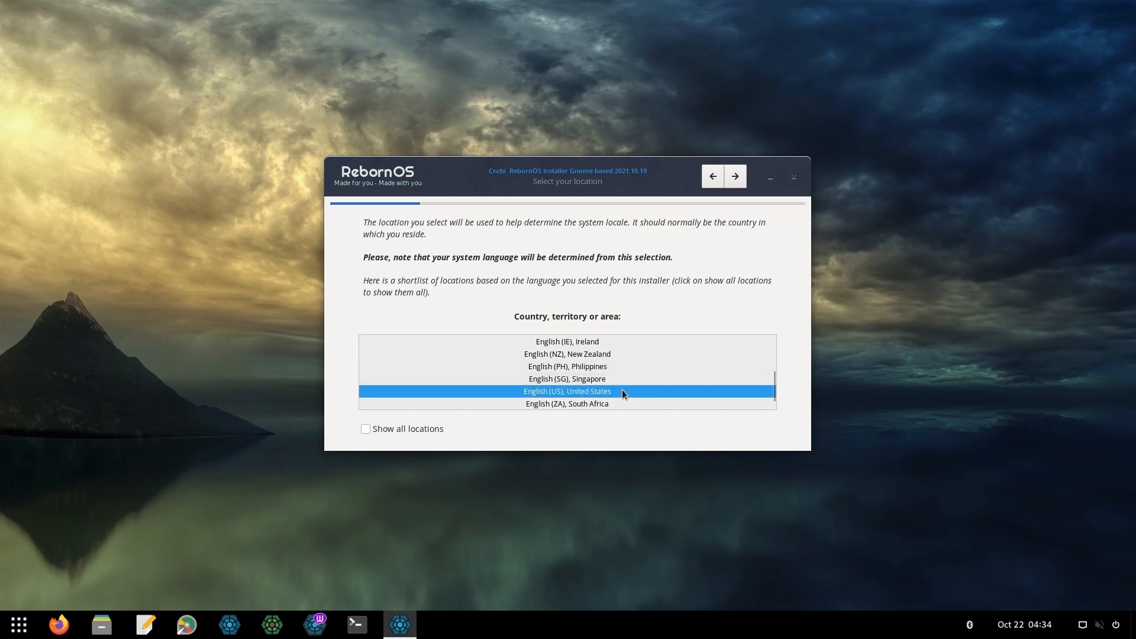
{"action": "left_click", "coordinate": [735, 180]}
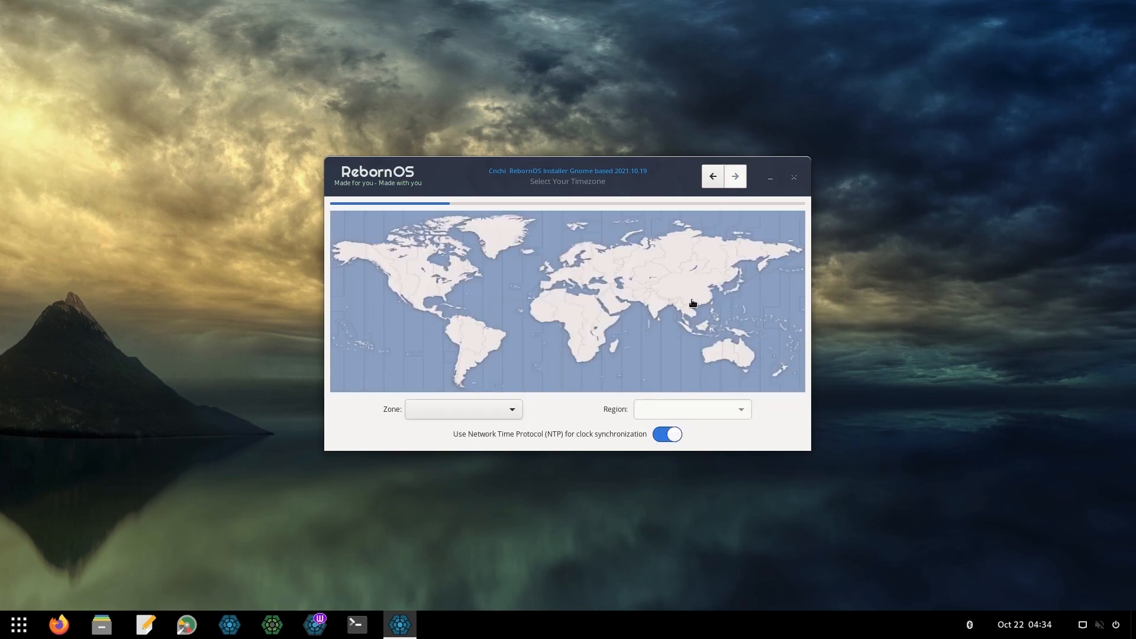
{"action": "left_click", "coordinate": [693, 338]}
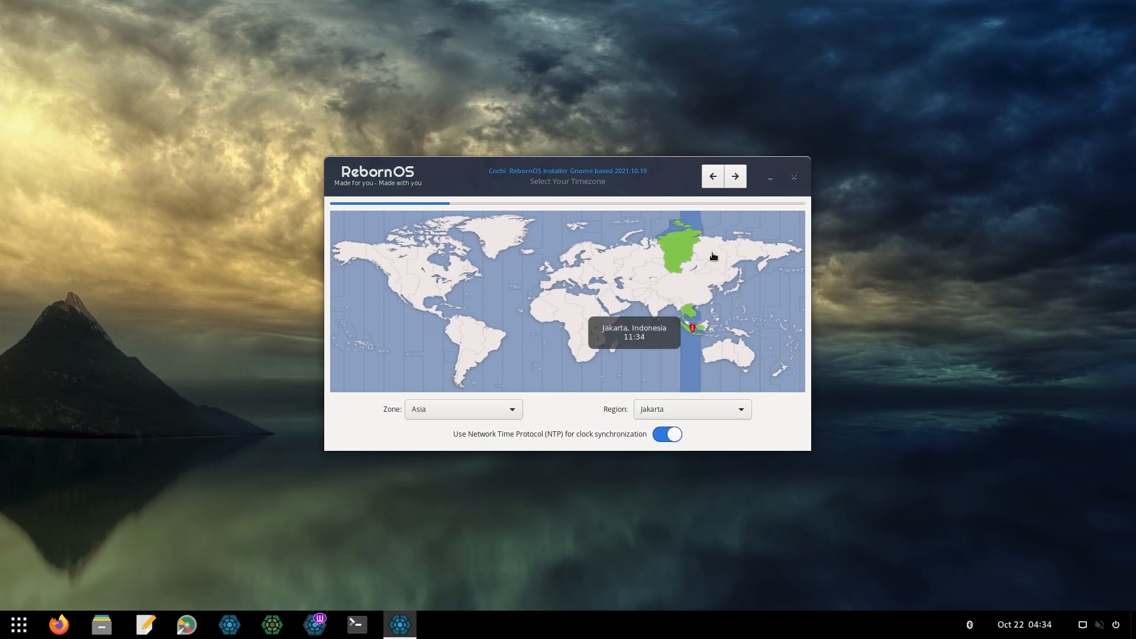
{"action": "left_click", "coordinate": [734, 180]}
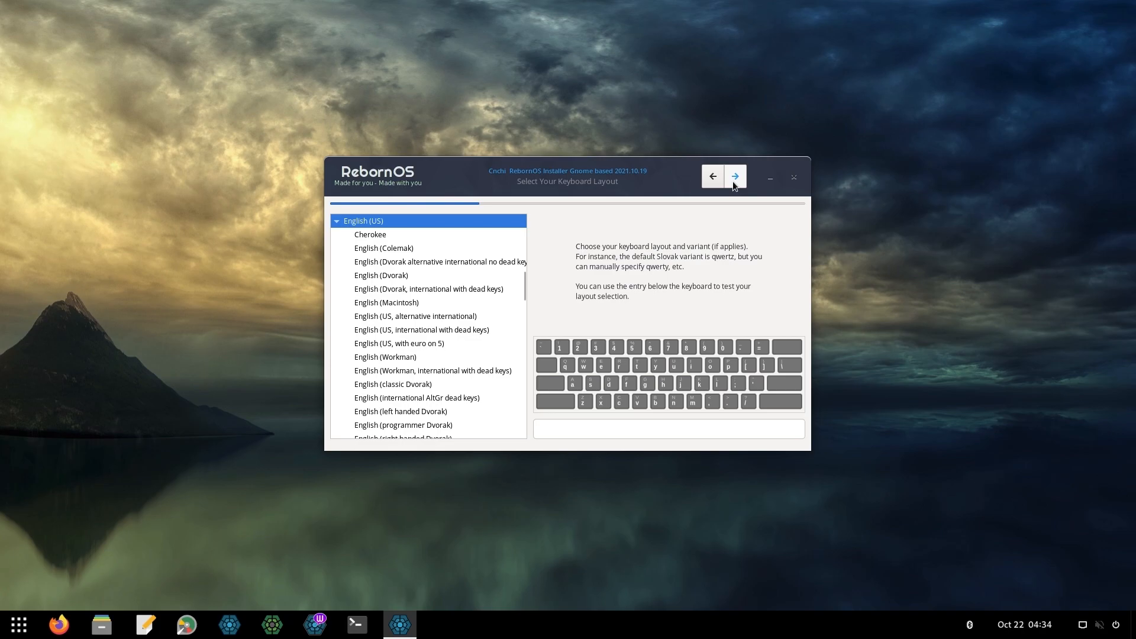
Keep the English (US) keyboard, preview Budgie, Cinnamon, Cutefish, Deepin, GNOME and KDE, then select UKUI
{"action": "left_click", "coordinate": [732, 181]}
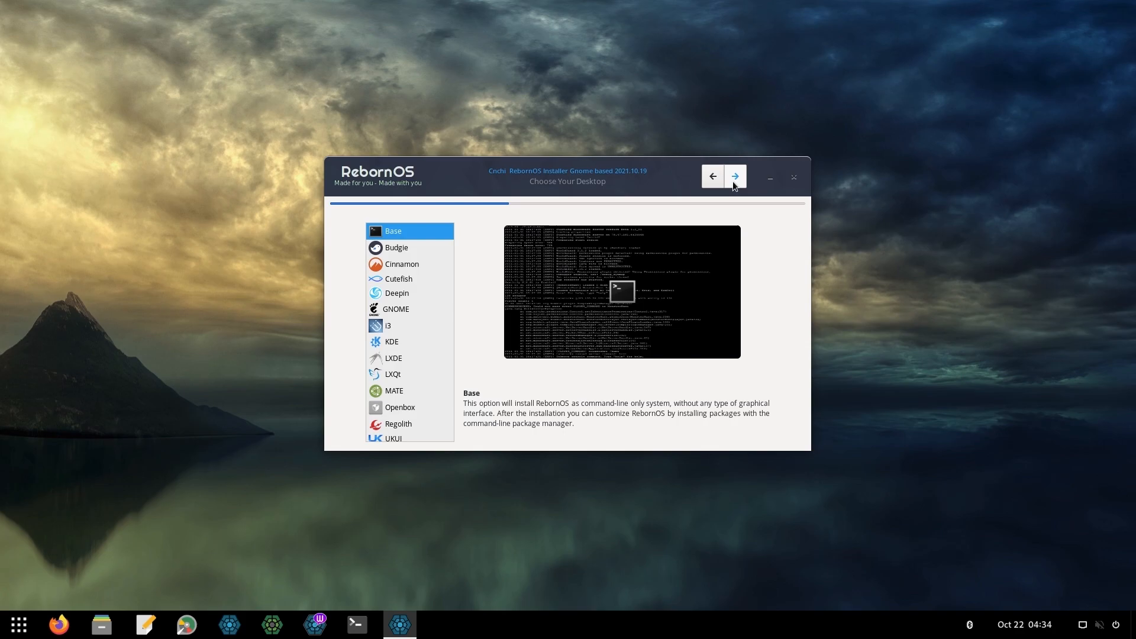
{"action": "left_click", "coordinate": [416, 253]}
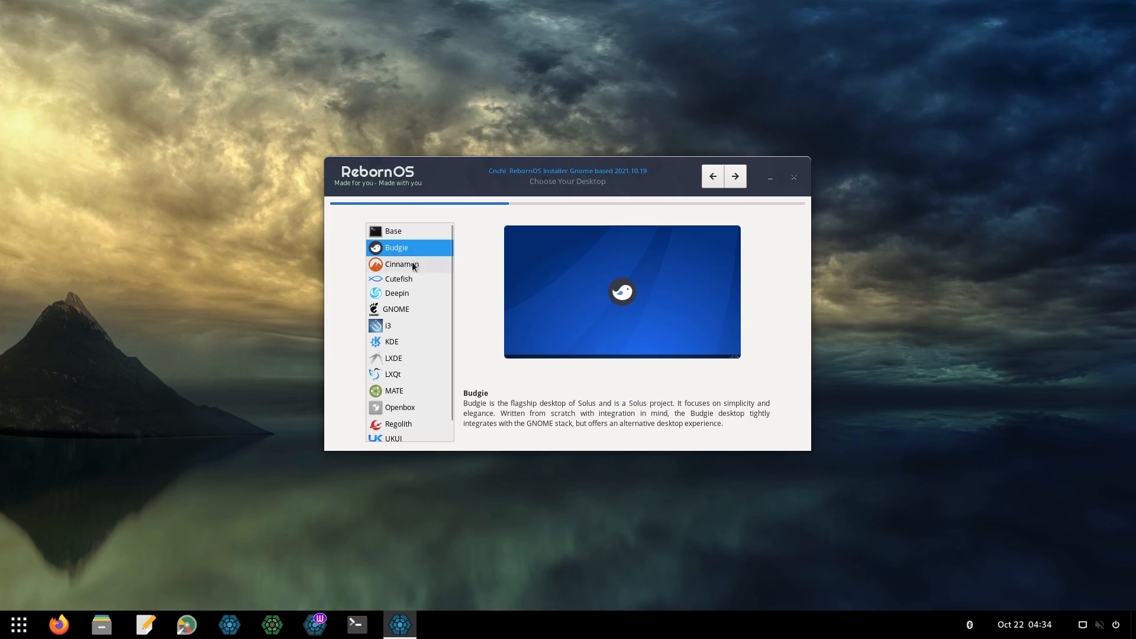
{"action": "left_click", "coordinate": [411, 262]}
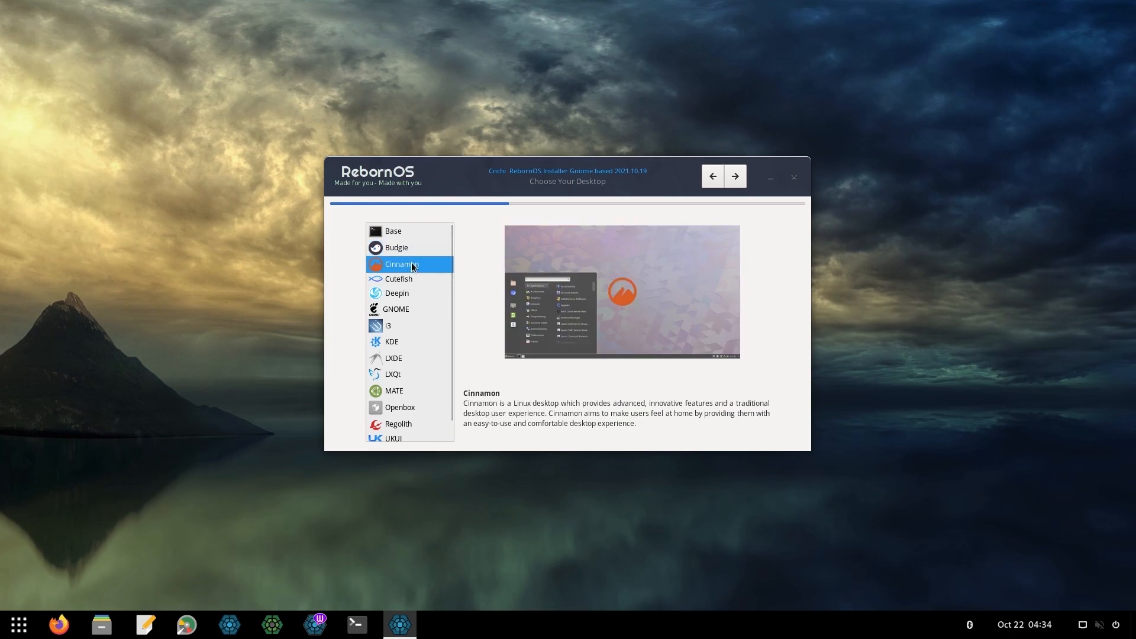
{"action": "left_click", "coordinate": [415, 280]}
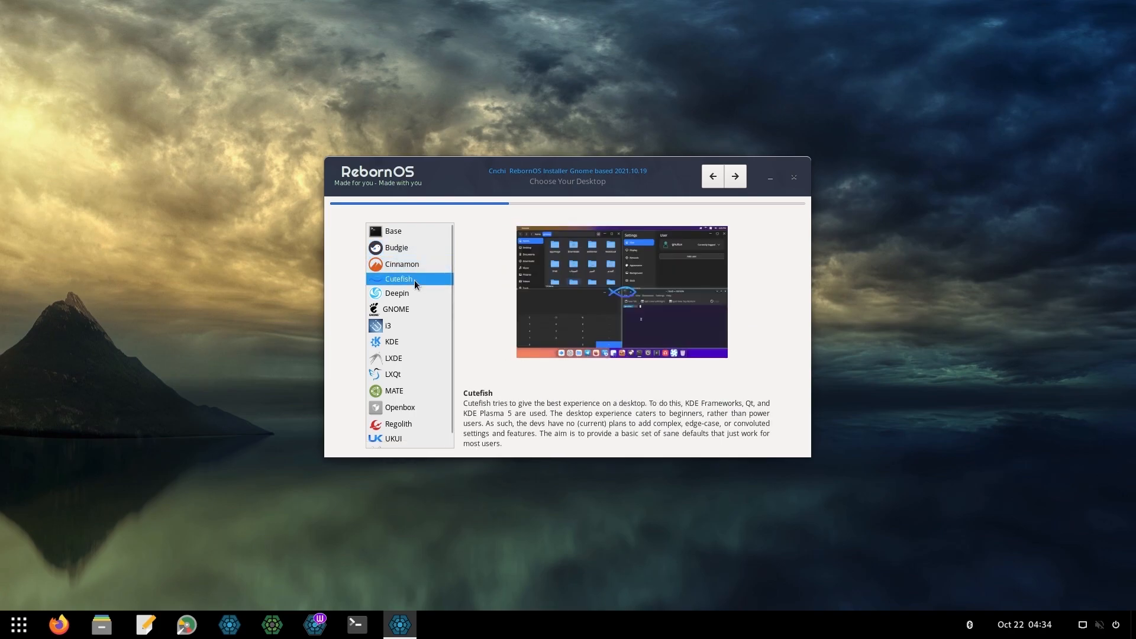
{"action": "left_click", "coordinate": [418, 294]}
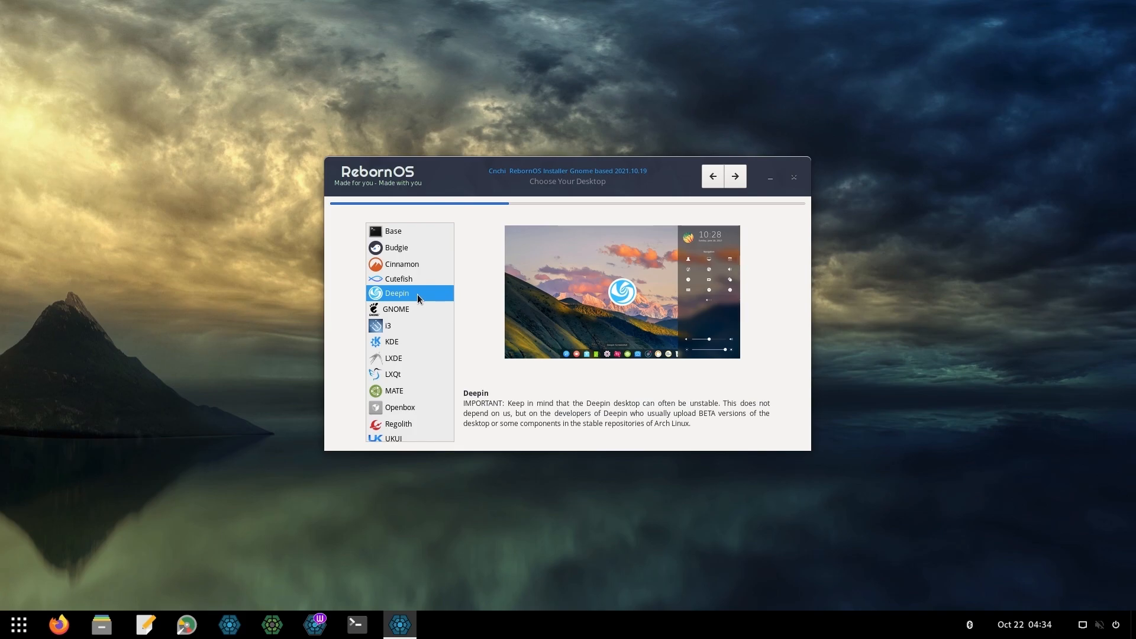
{"action": "left_click", "coordinate": [416, 310]}
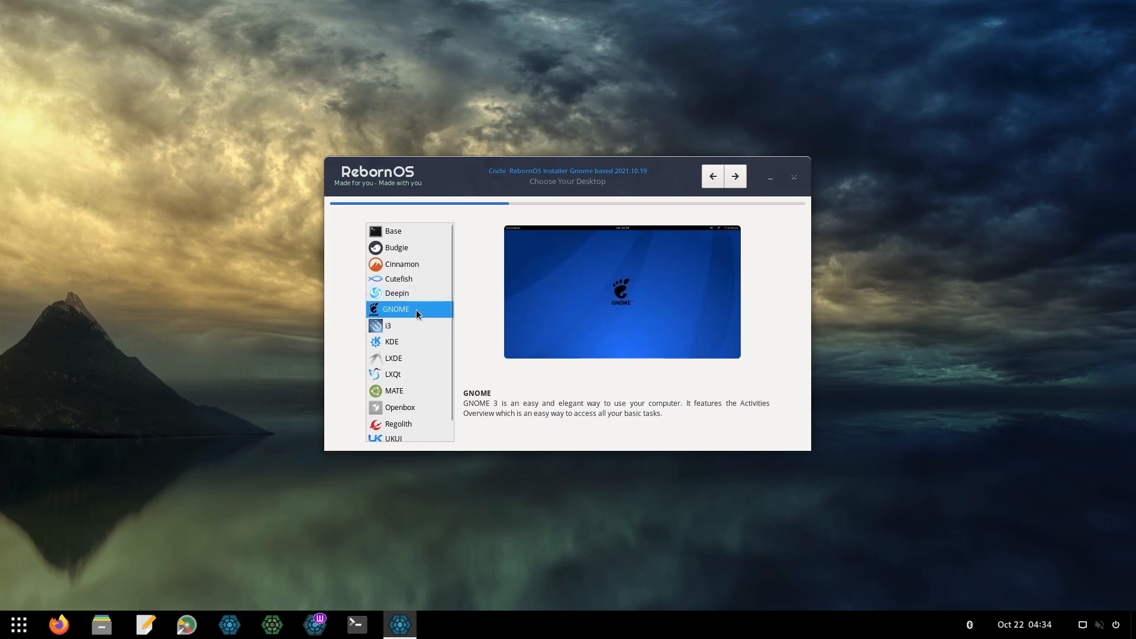
{"action": "left_click", "coordinate": [410, 342]}
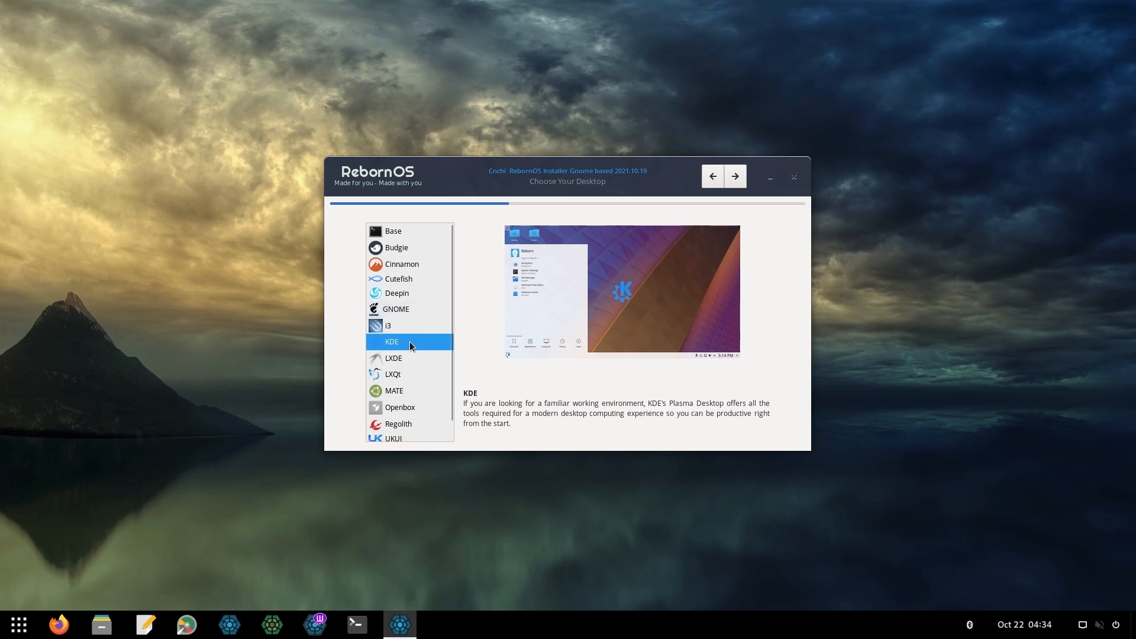
{"action": "scroll", "coordinate": [409, 342], "scroll_direction": "down", "scroll_amount": 1}
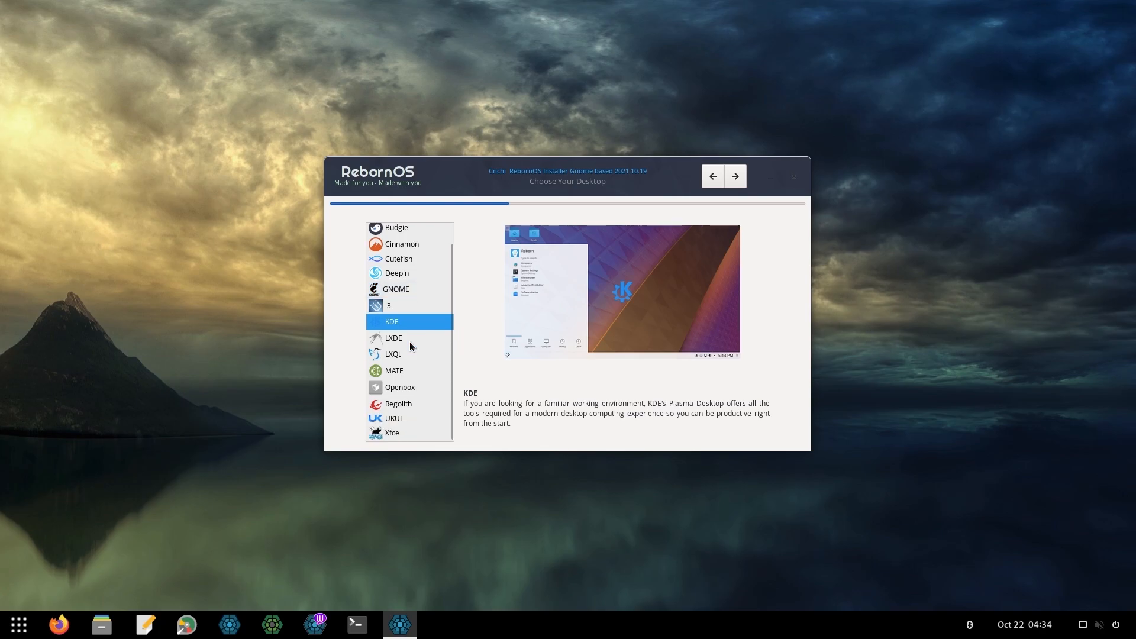
{"action": "left_click", "coordinate": [414, 422]}
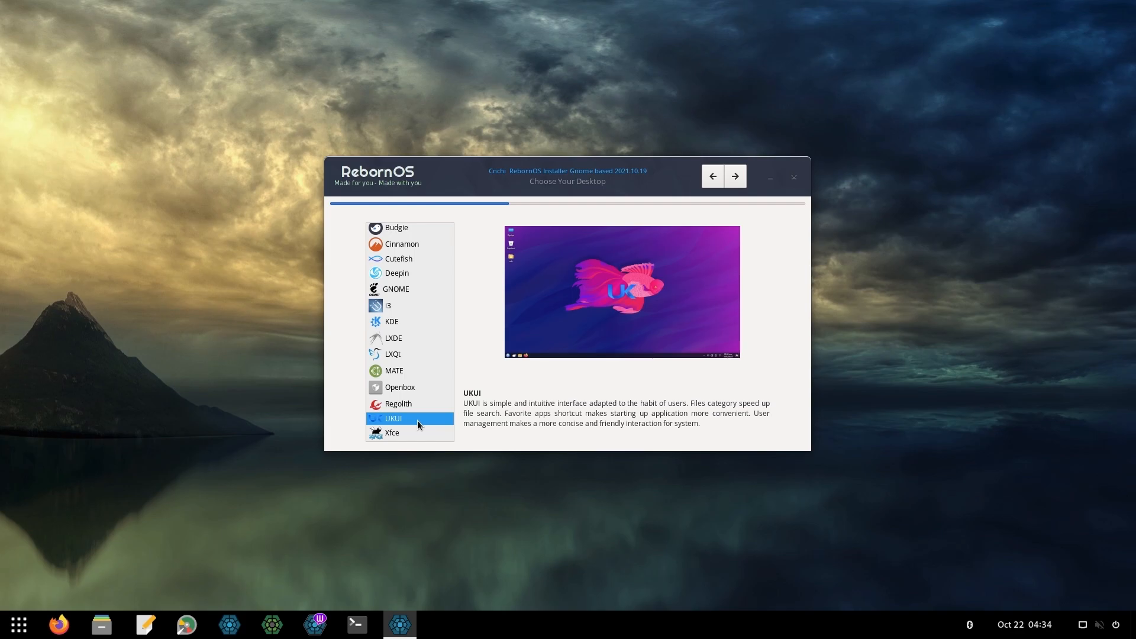
Accept the default UKUI feature toggles and close the AUR disclaimer
{"action": "left_click", "coordinate": [742, 183]}
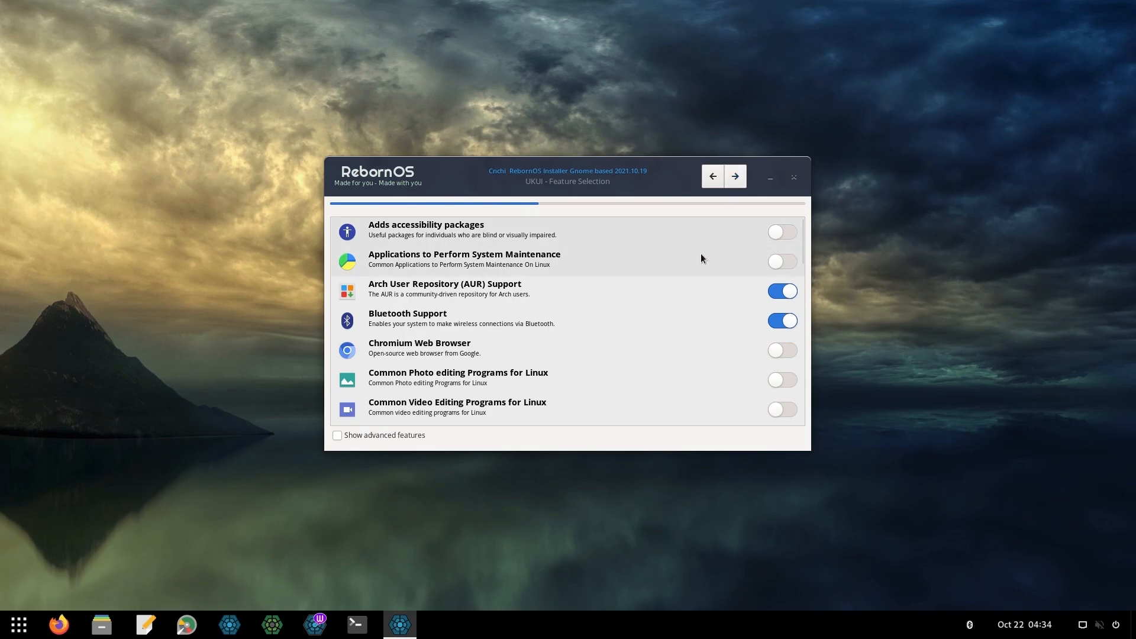
{"action": "scroll", "coordinate": [701, 260], "scroll_direction": "down", "scroll_amount": 4}
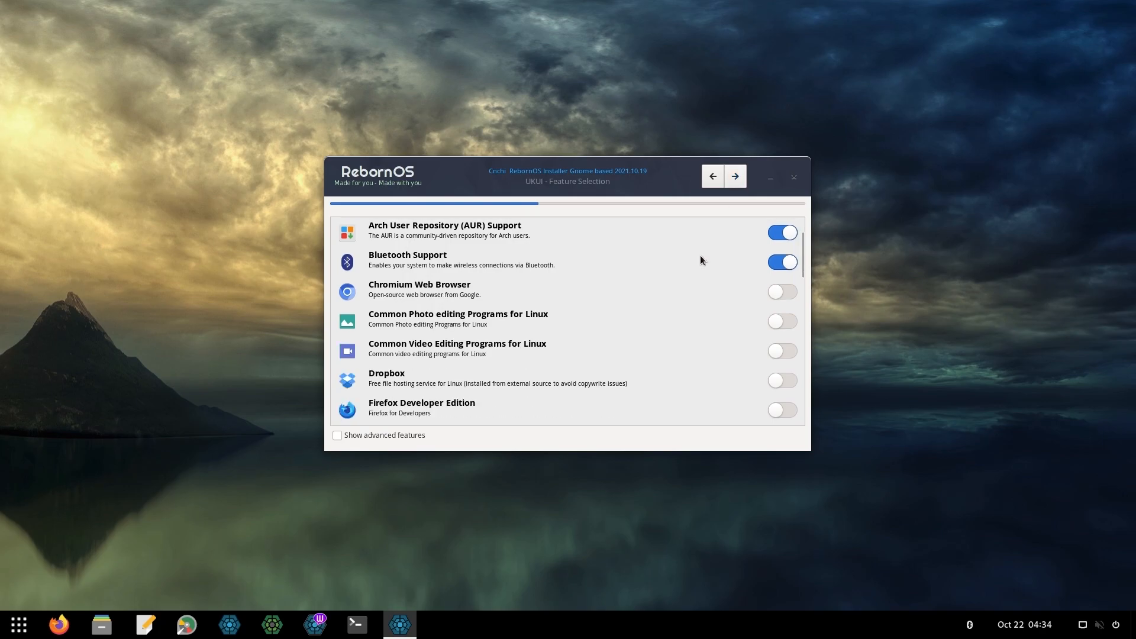
{"action": "scroll", "coordinate": [701, 261], "scroll_direction": "down", "scroll_amount": 2}
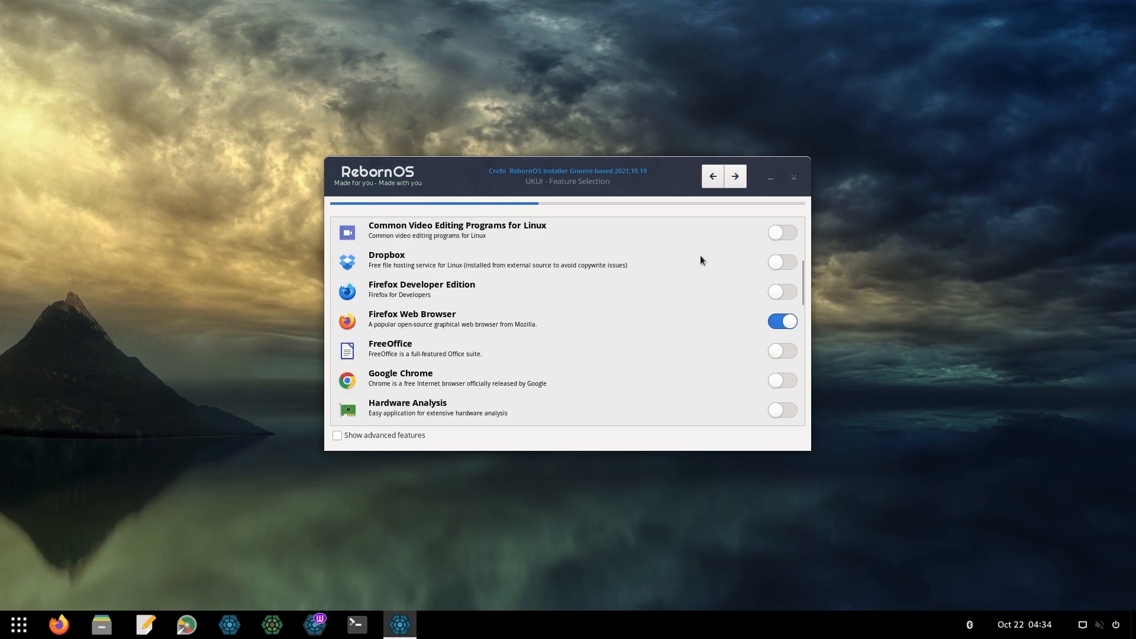
{"action": "scroll", "coordinate": [700, 260], "scroll_direction": "down", "scroll_amount": 2}
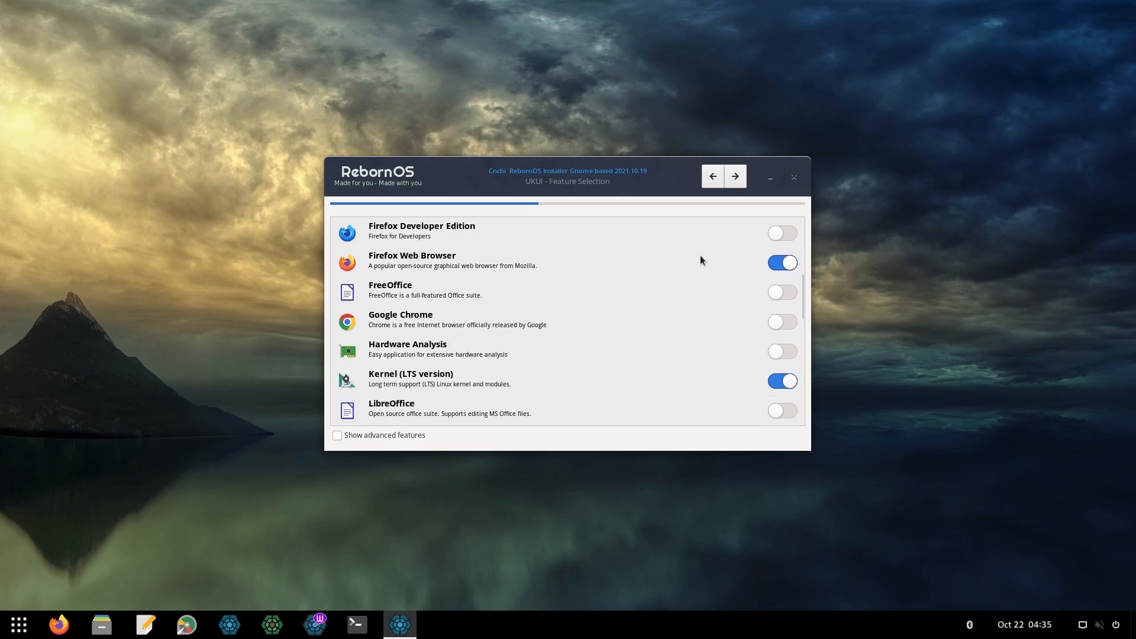
{"action": "scroll", "coordinate": [701, 259], "scroll_direction": "down", "scroll_amount": 3}
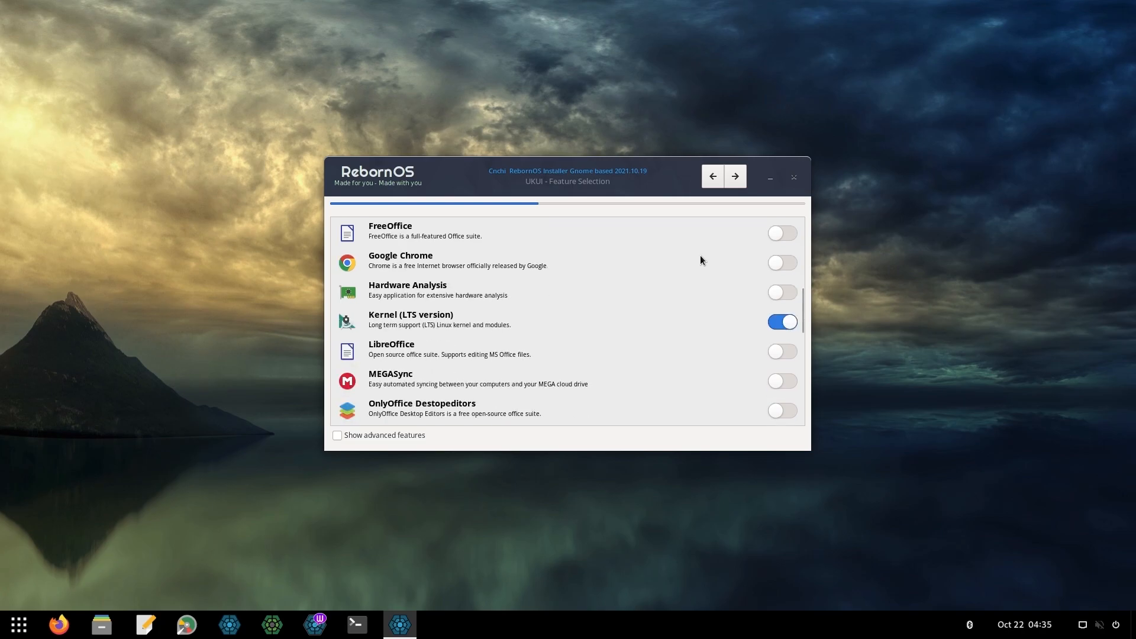
{"action": "scroll", "coordinate": [700, 260], "scroll_direction": "down", "scroll_amount": 2}
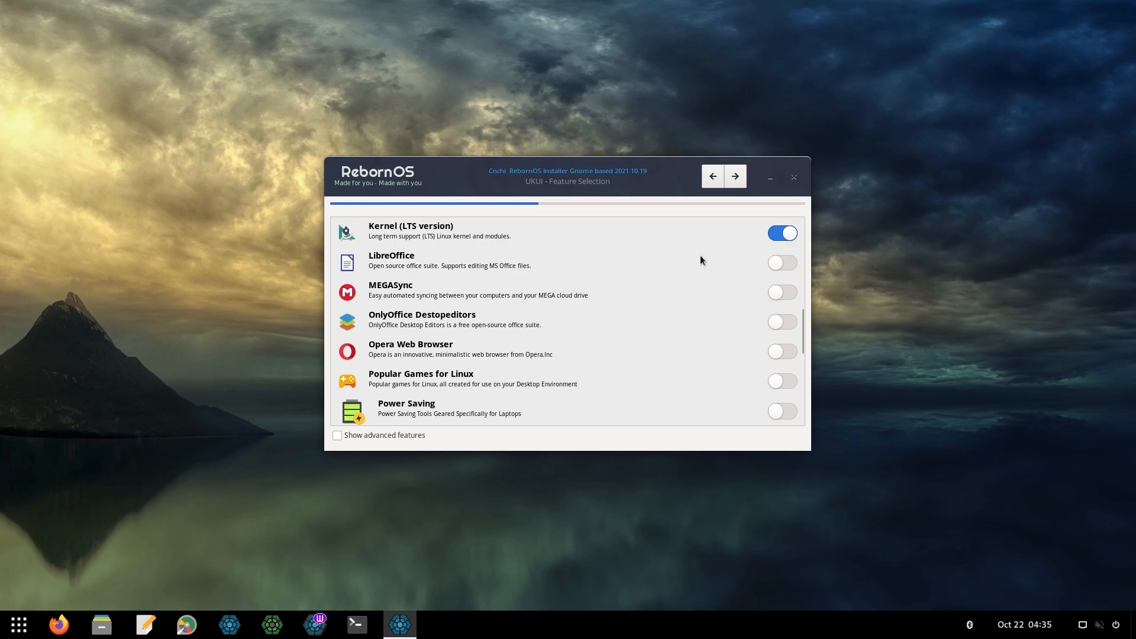
{"action": "scroll", "coordinate": [701, 260], "scroll_direction": "down", "scroll_amount": 4}
{"action": "scroll", "coordinate": [700, 259], "scroll_direction": "down", "scroll_amount": 2}
{"action": "scroll", "coordinate": [701, 260], "scroll_direction": "down", "scroll_amount": 2}
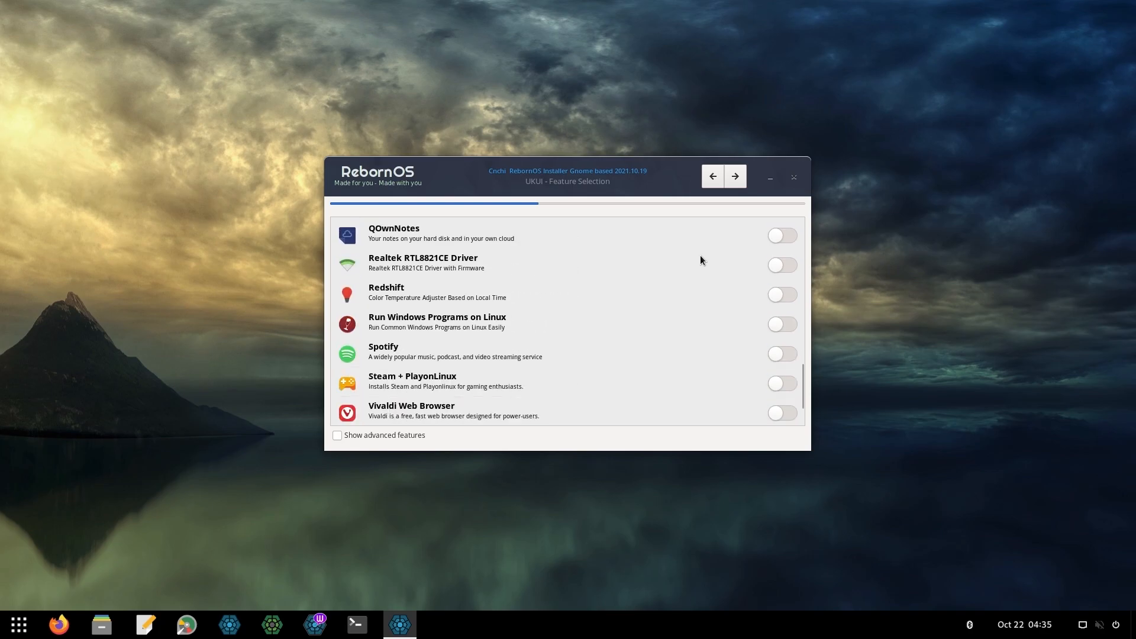
{"action": "scroll", "coordinate": [701, 260], "scroll_direction": "down", "scroll_amount": 2}
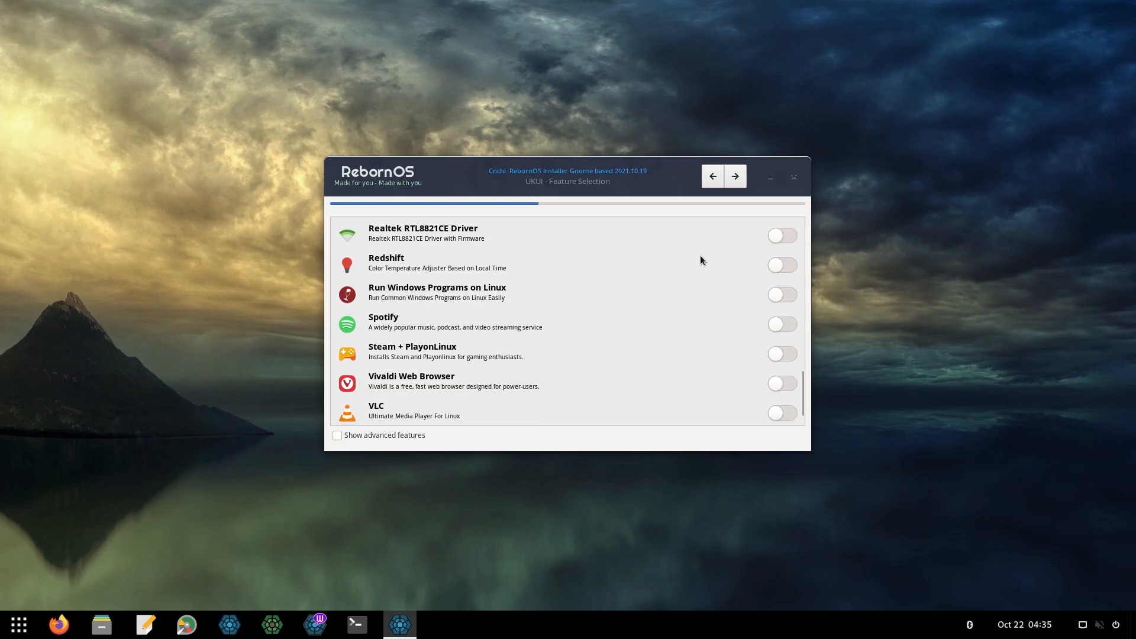
{"action": "left_click", "coordinate": [729, 183]}
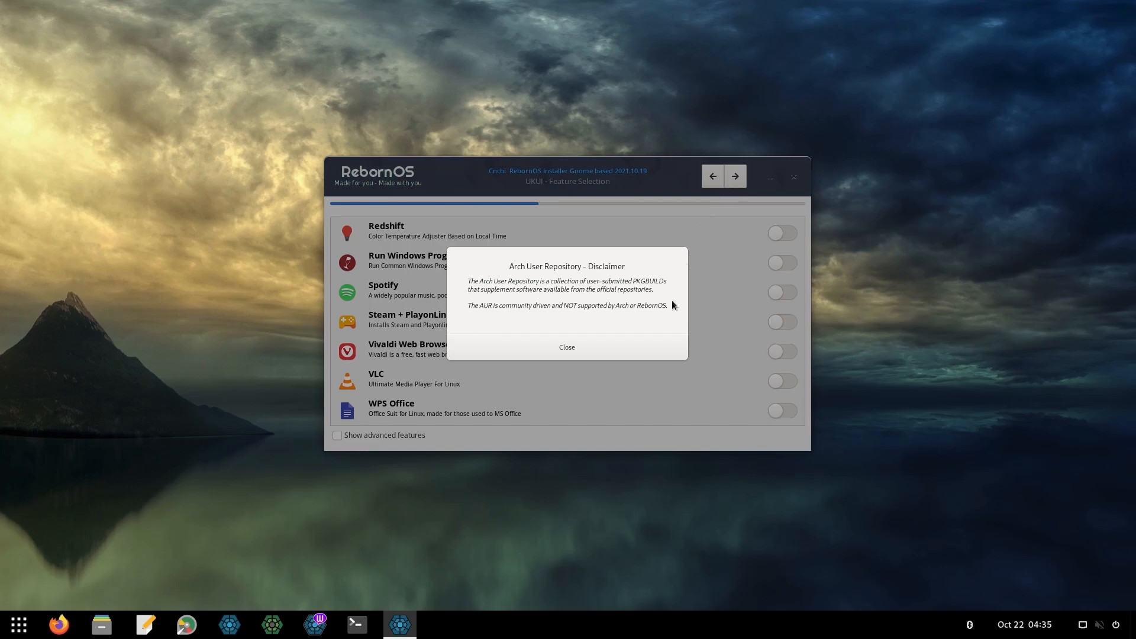
{"action": "left_click", "coordinate": [648, 341]}
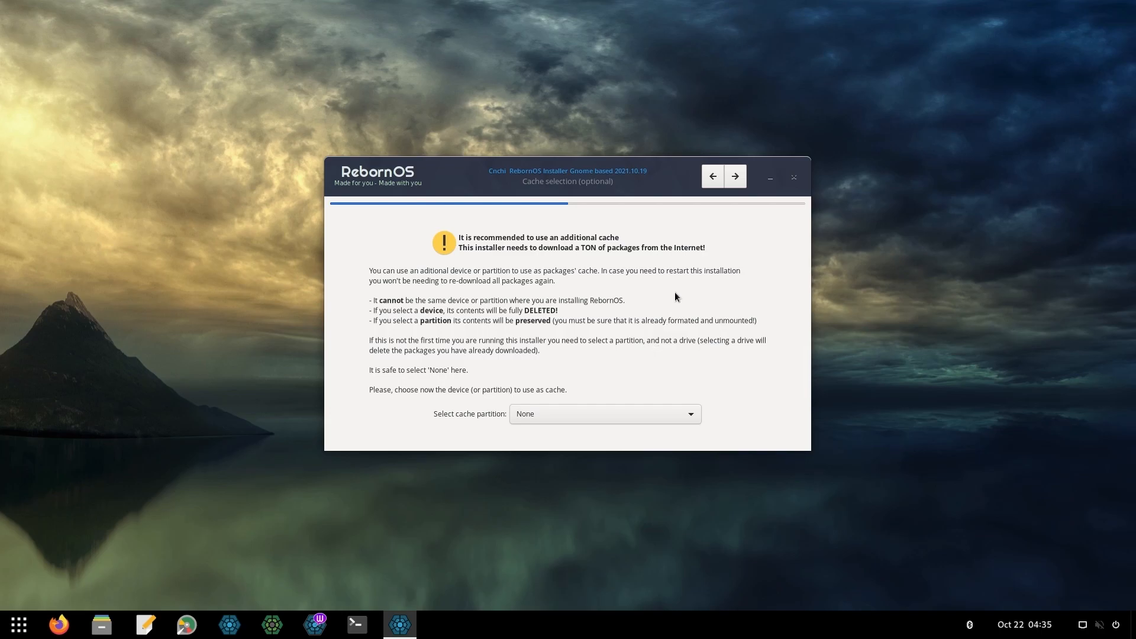
Skip the package cache, keep automatic mirror sorting, and erase the 85 GB NVMe disk with Grub2
{"action": "left_click", "coordinate": [733, 183]}
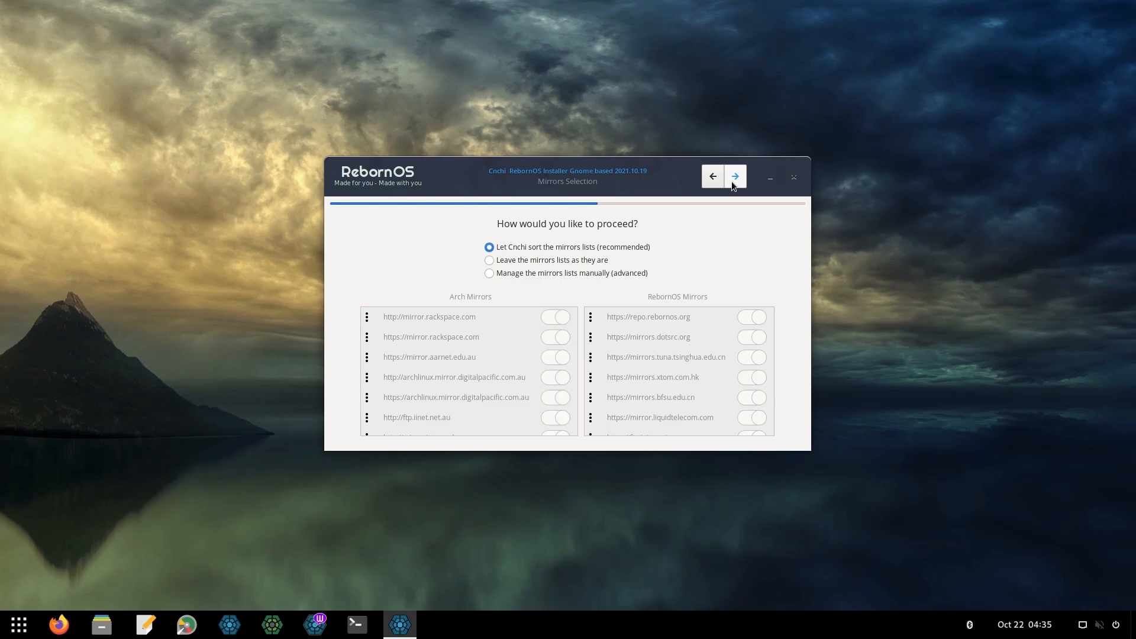
{"action": "left_click", "coordinate": [733, 177]}
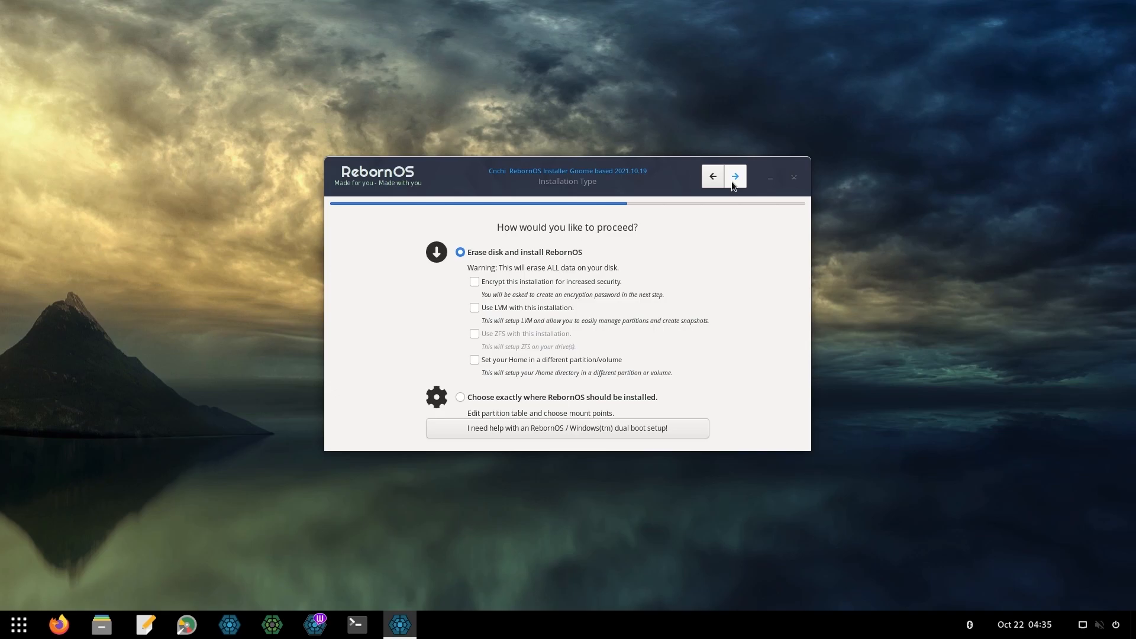
{"action": "left_click", "coordinate": [734, 177]}
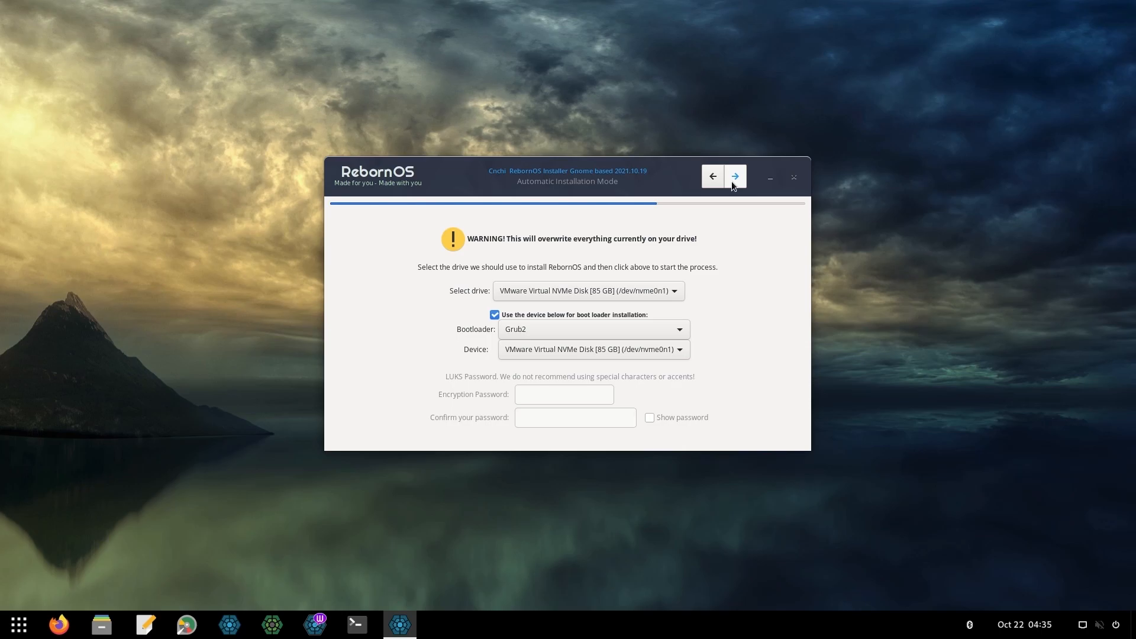
{"action": "left_click", "coordinate": [733, 177]}
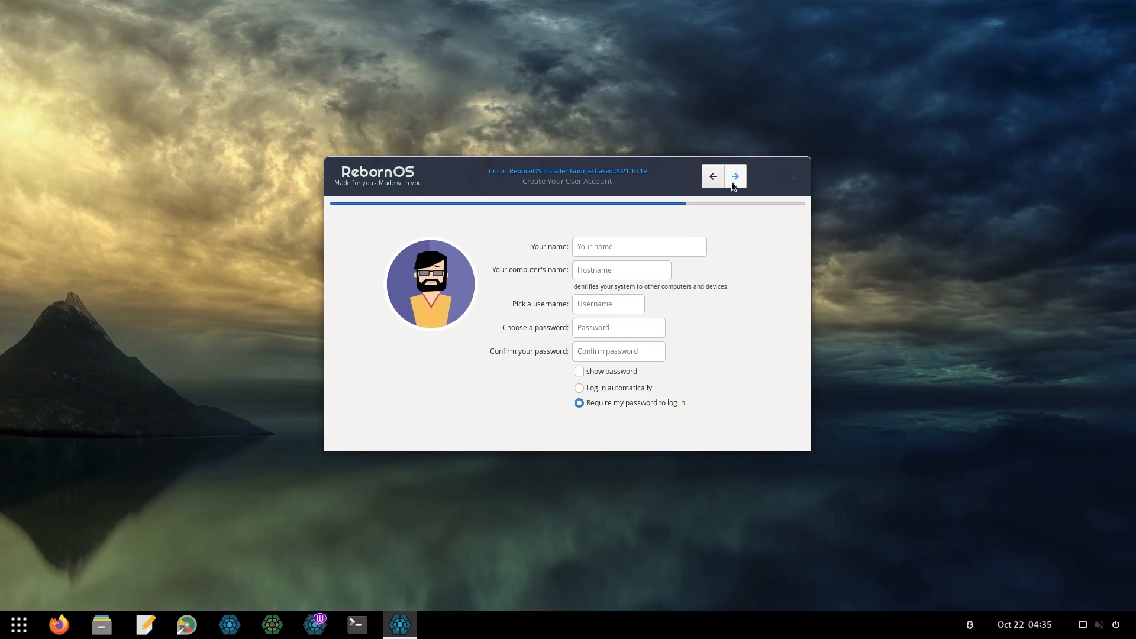
Enter the user's full name, computer name rebornos, a username and a matching password, then continue
{"action": "left_click", "coordinate": [695, 241]}
{"action": "type", "text": "priyo"}
{"action": "key", "text": "Tab"}
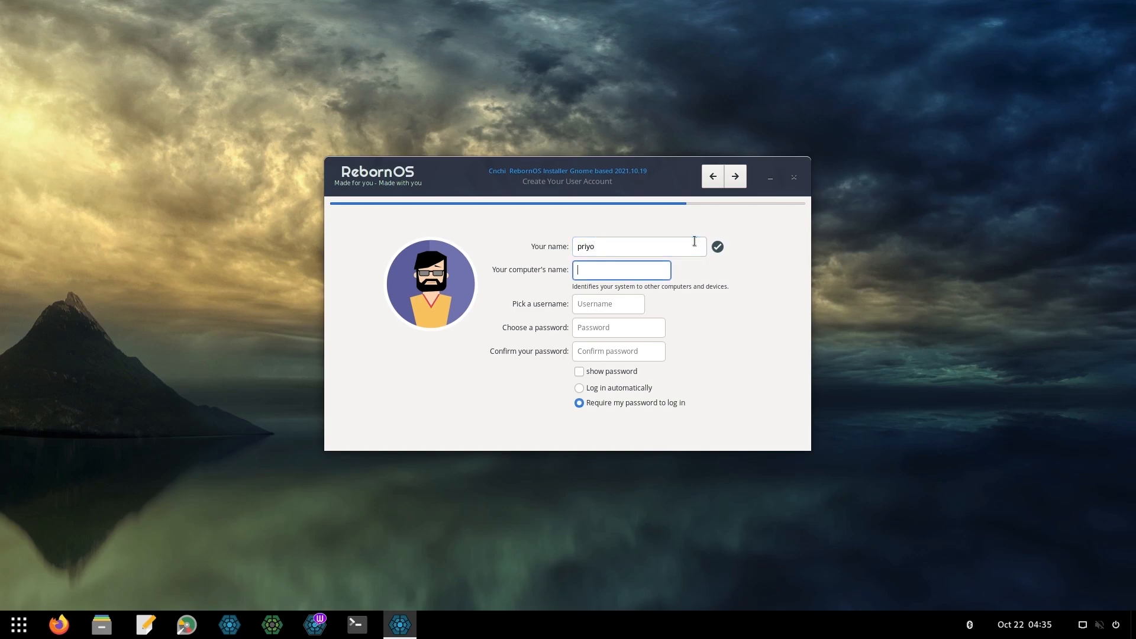
{"action": "type", "text": "rebornos"}
{"action": "key", "text": "Tab"}
{"action": "type", "text": "priyo"}
{"action": "key", "text": "Tab"}
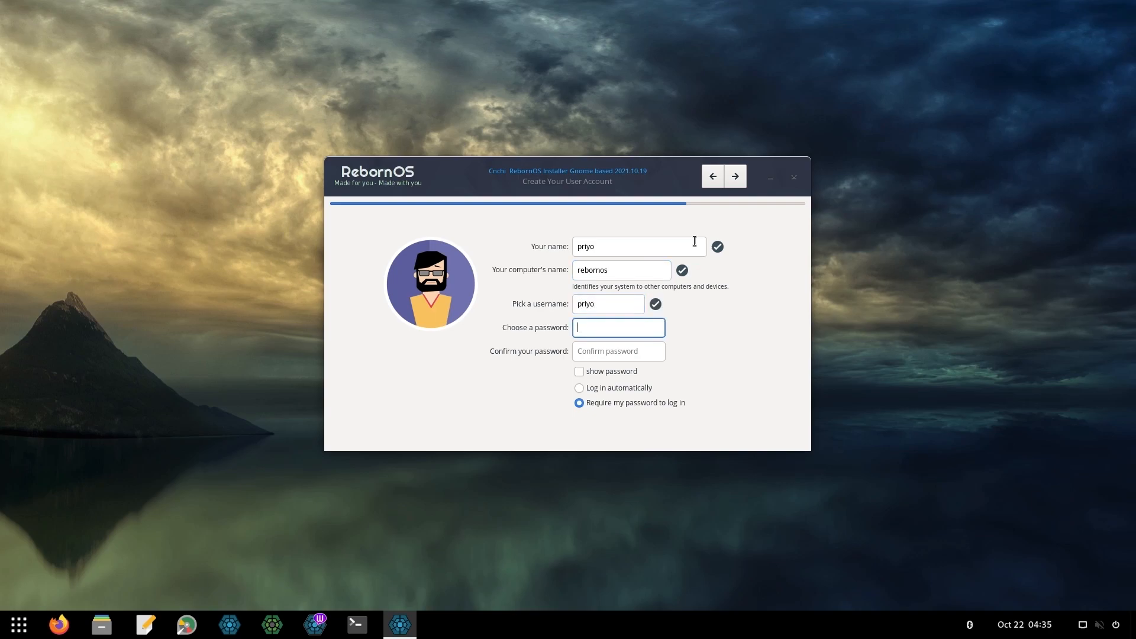
{"action": "type", "text": "123456"}
{"action": "key", "text": "Tab"}
{"action": "type", "text": "123456"}
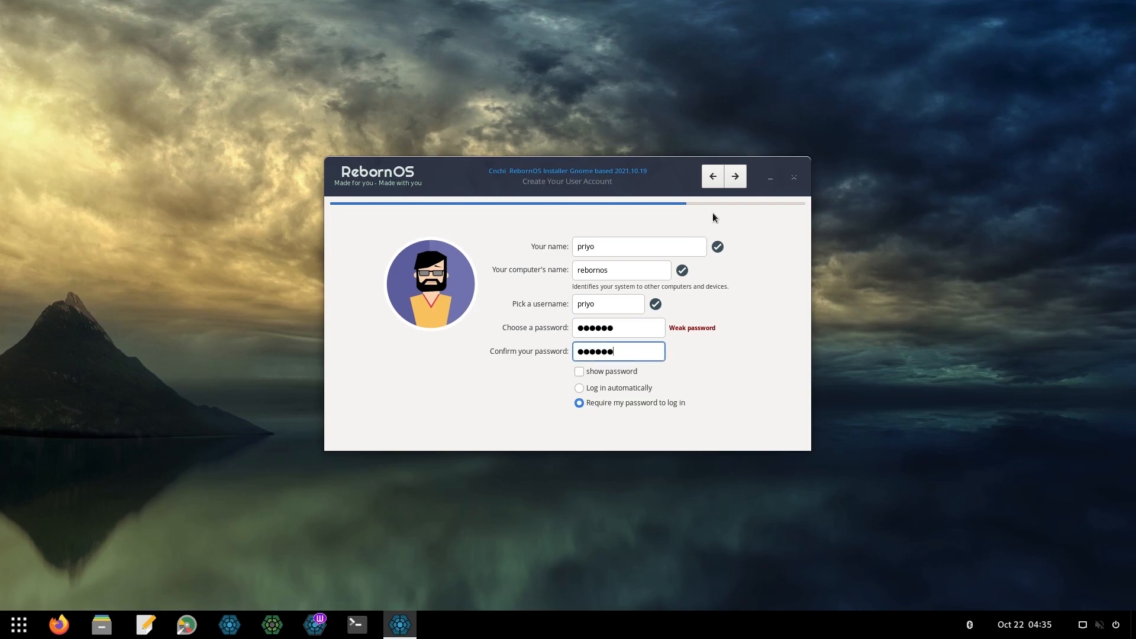
{"action": "left_click", "coordinate": [734, 178]}
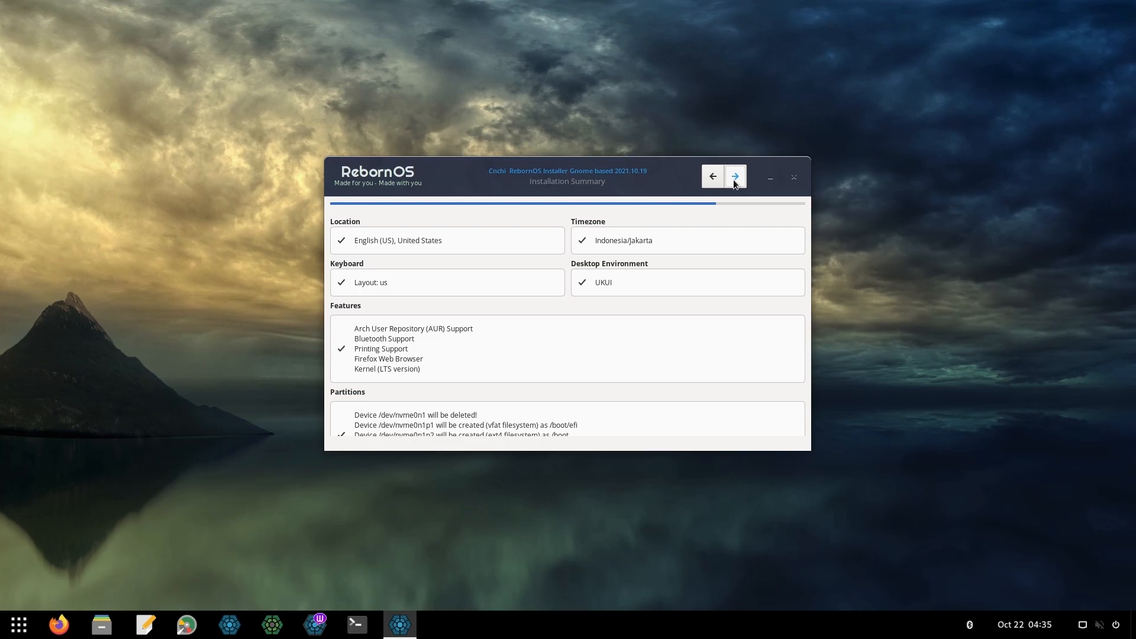
Approve the installation summary and confirm starting the installation
{"action": "left_click", "coordinate": [734, 177]}
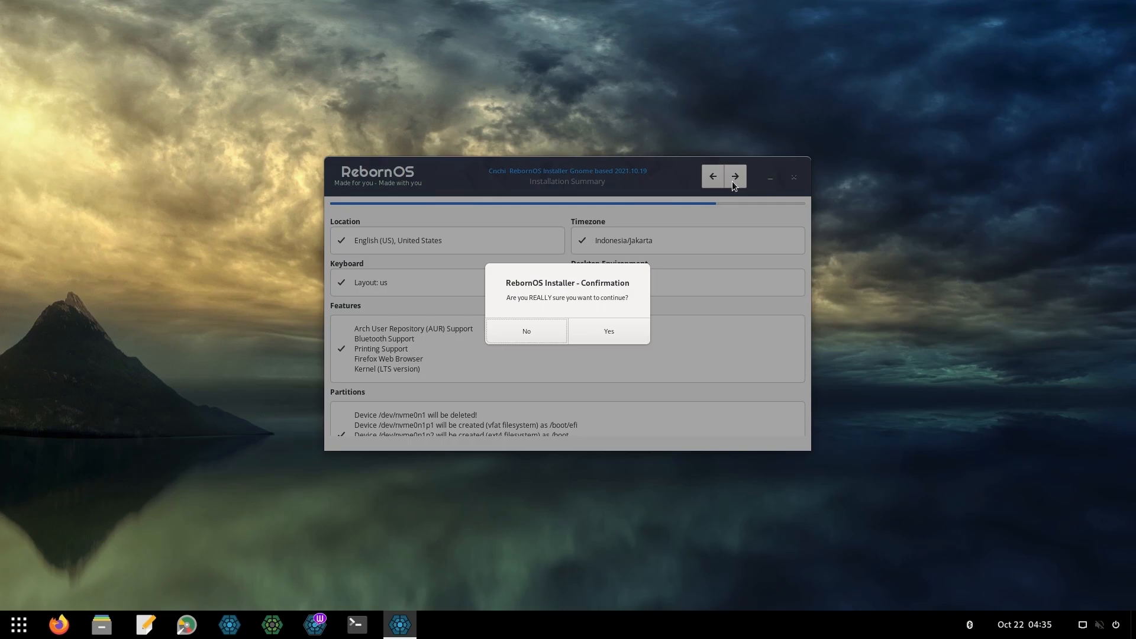
{"action": "left_click", "coordinate": [629, 329]}
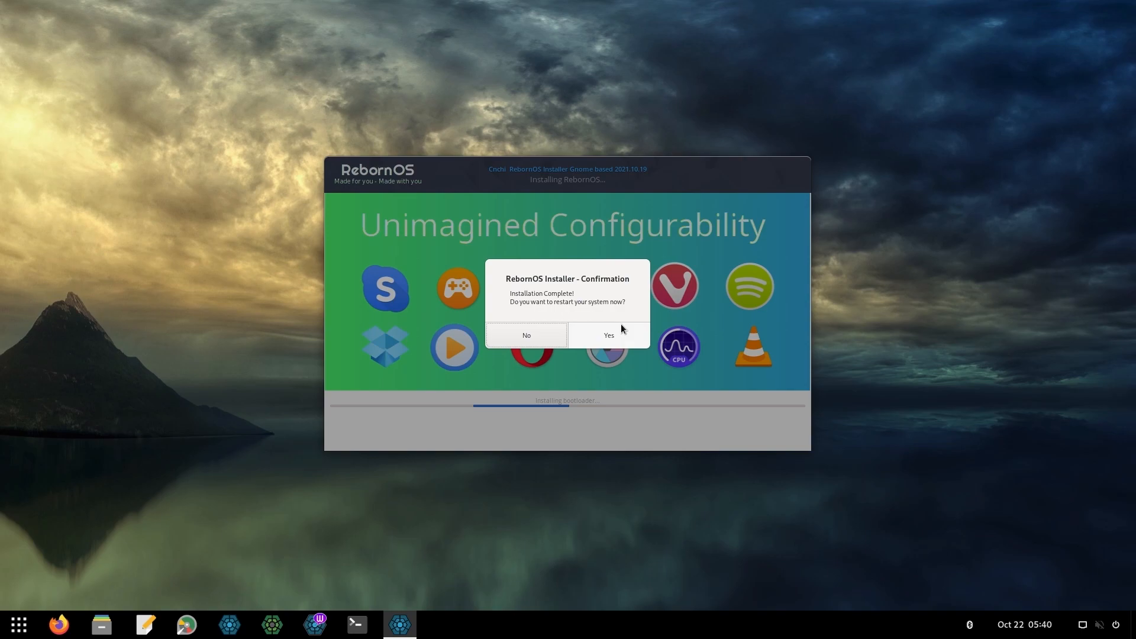
Restart into the installed system and log in with the account password
{"action": "left_click", "coordinate": [620, 326]}
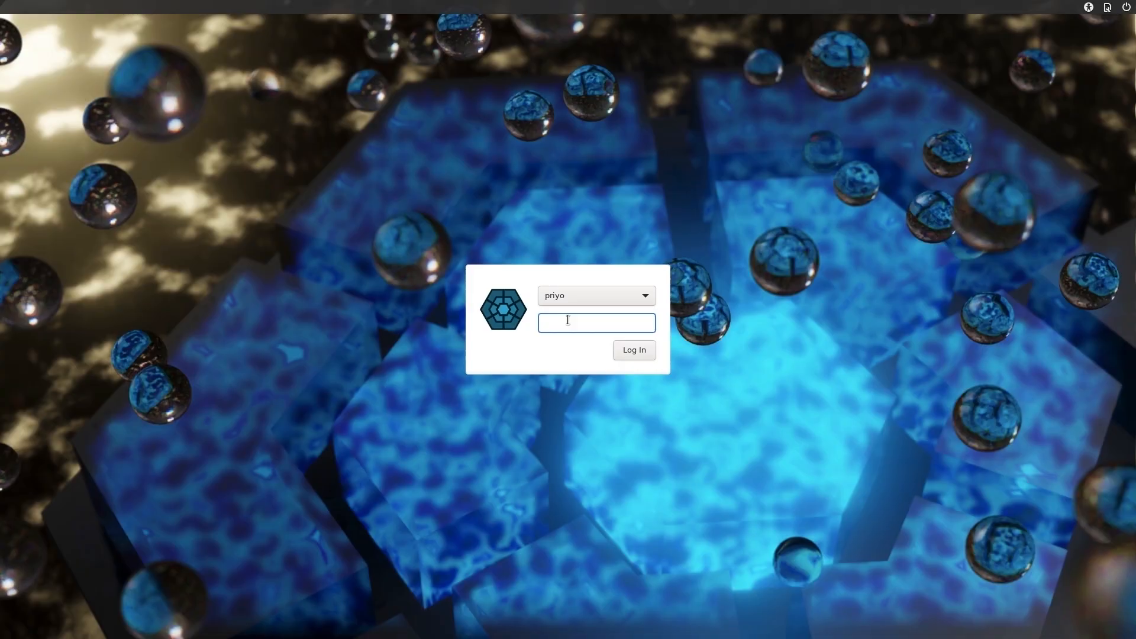
{"action": "type", "text": "******"}
{"action": "key", "text": "Return"}
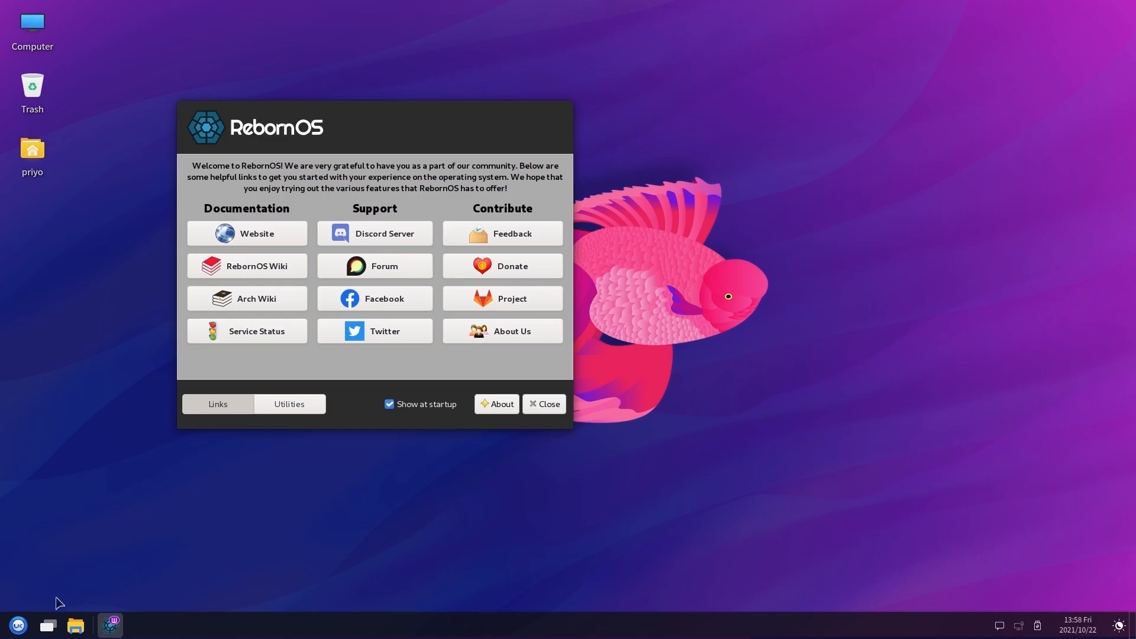
Search the UKUI application menu for 'terminal'
{"action": "left_click", "coordinate": [18, 625]}
{"action": "left_click", "coordinate": [126, 281]}
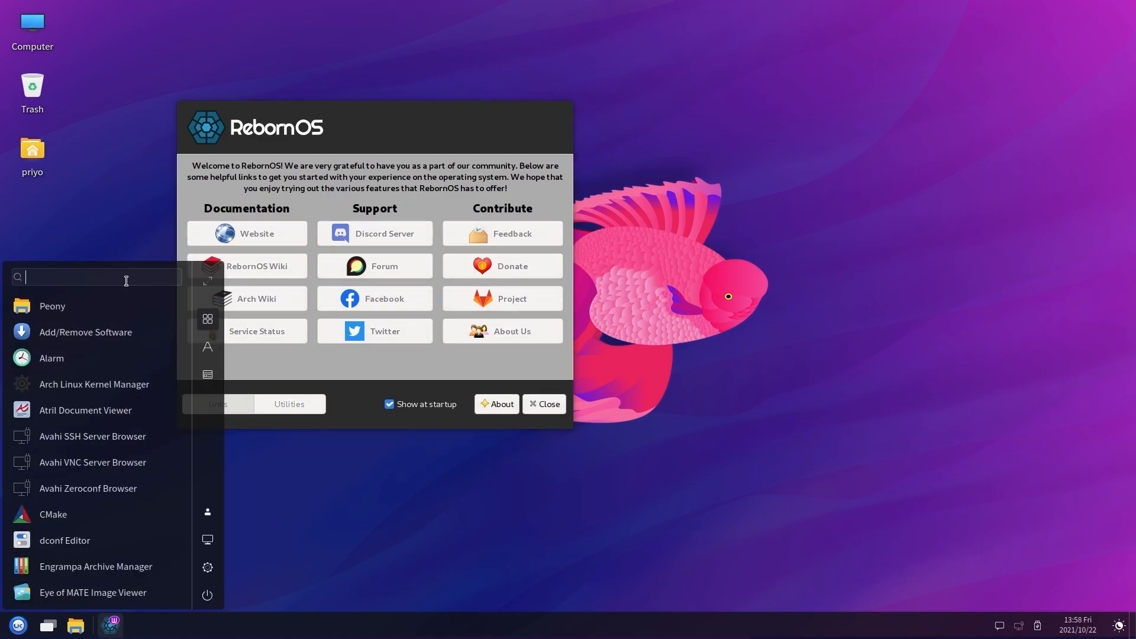
{"action": "type", "text": "terminal"}
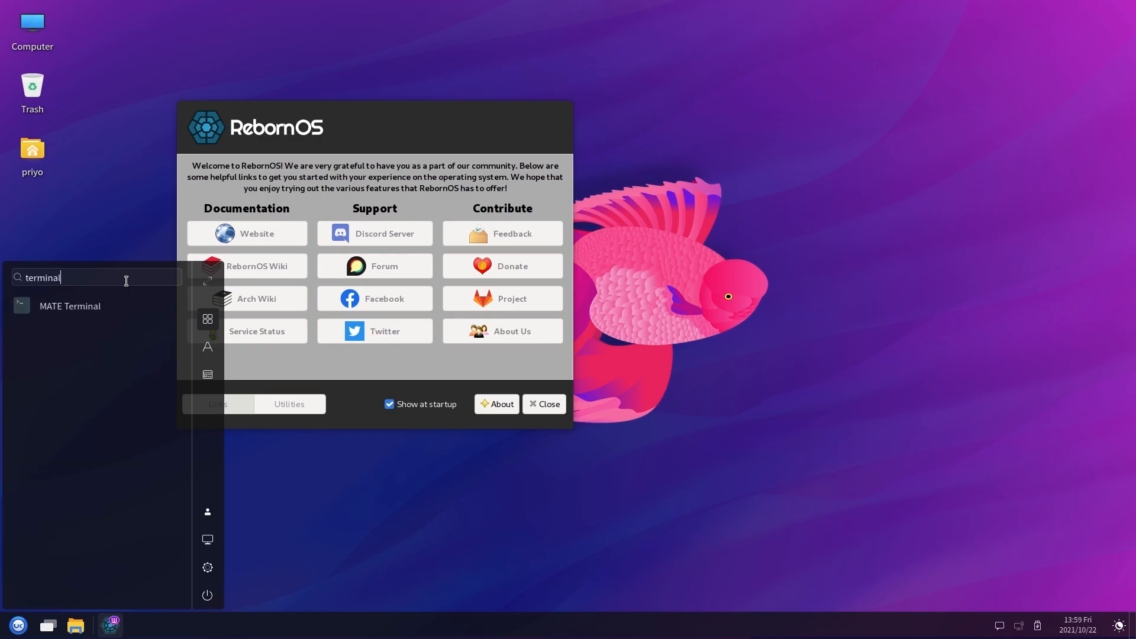
Run neofetch in MATE Terminal, then close the terminal window
{"action": "left_click", "coordinate": [59, 321]}
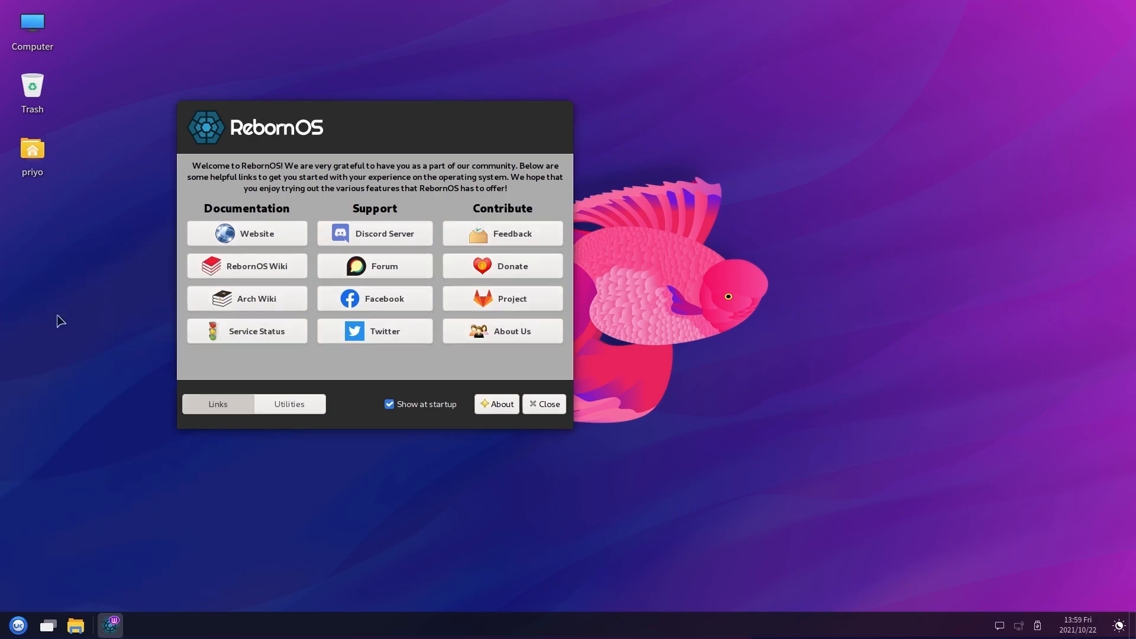
{"action": "type", "text": "neofetch"}
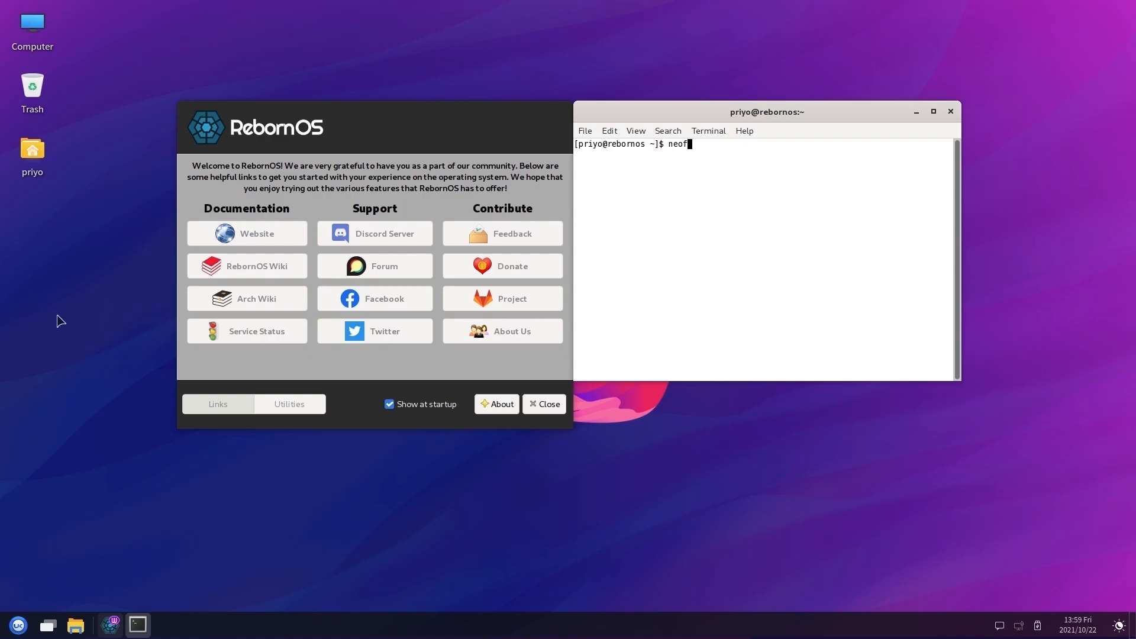
{"action": "key", "text": "Return"}
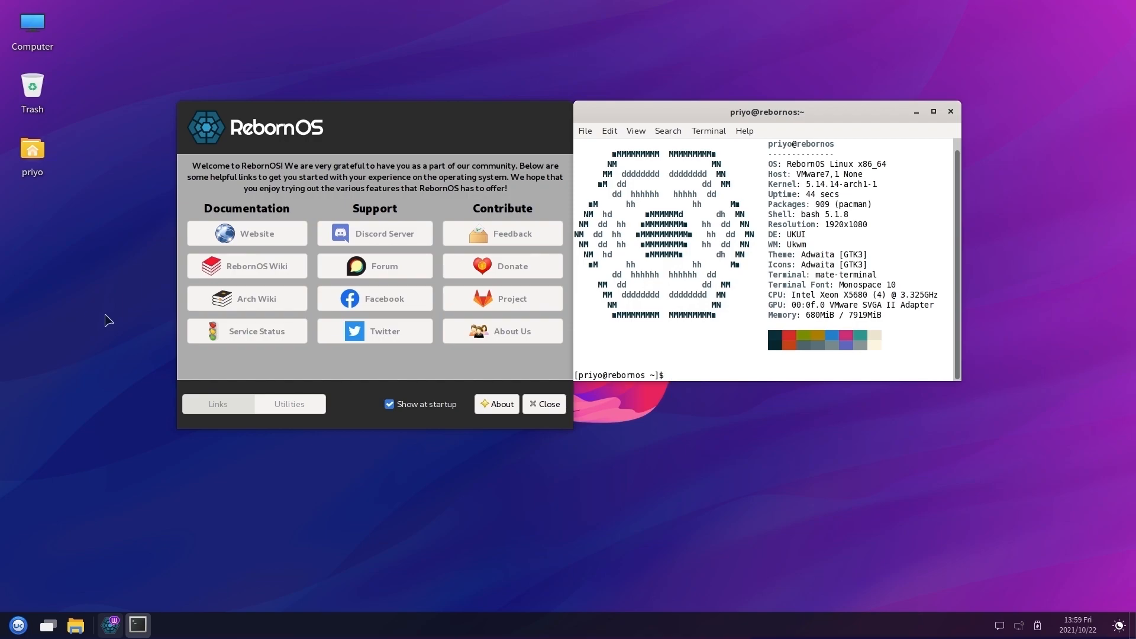
{"action": "left_click", "coordinate": [950, 113]}
Show the Welcome window's Utilities page and dismiss the installation information dialog
{"action": "left_click", "coordinate": [297, 403]}
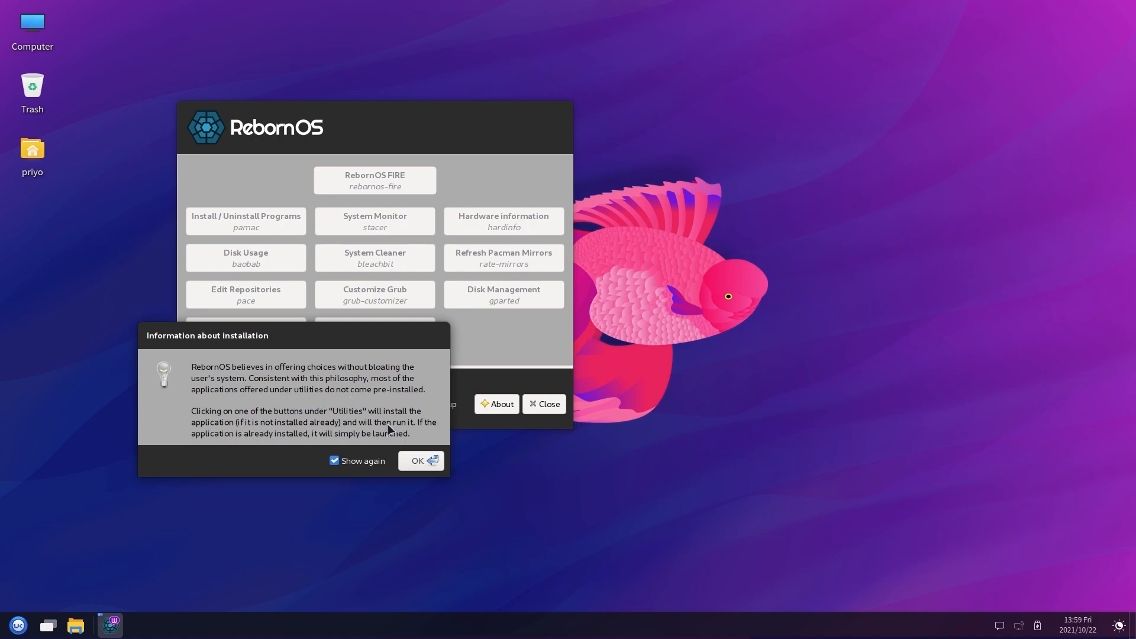
{"action": "left_click_drag", "start_coordinate": [439, 470], "coordinate": [424, 478]}
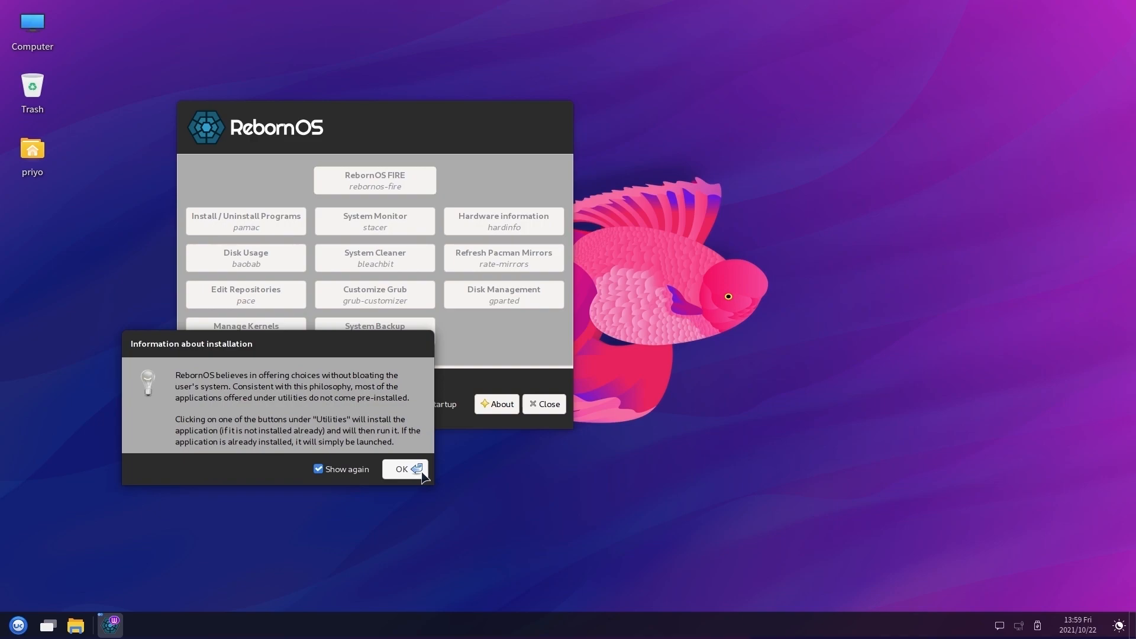
{"action": "left_click", "coordinate": [423, 473]}
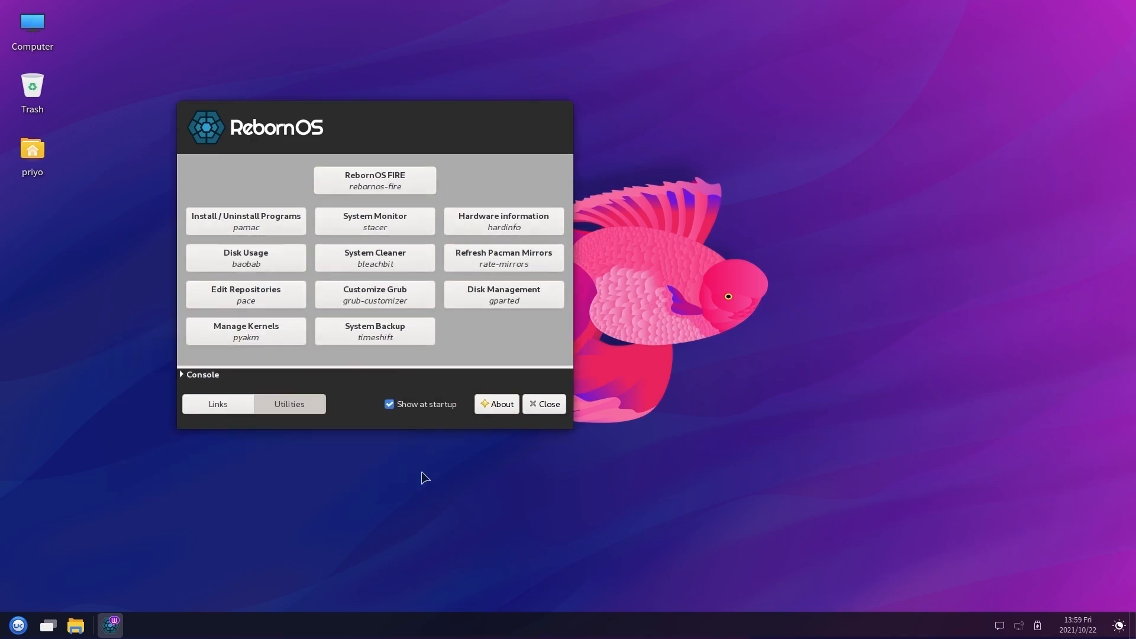
Install rebornos-fire with the administrator password so the Fire Dashboard opens
{"action": "left_click", "coordinate": [398, 187]}
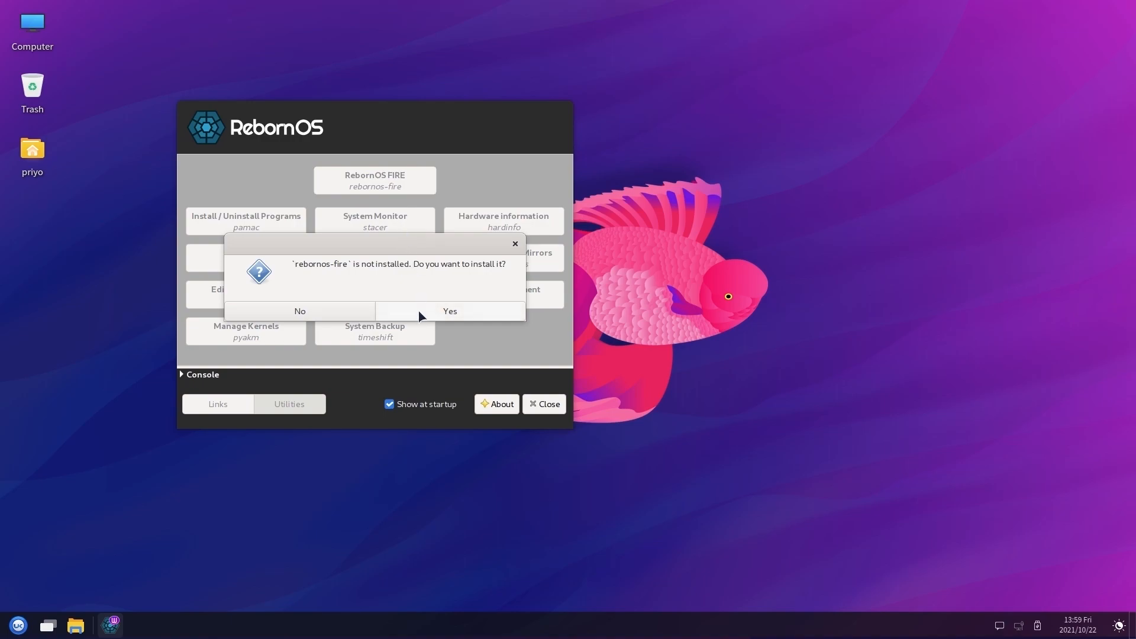
{"action": "left_click", "coordinate": [418, 310]}
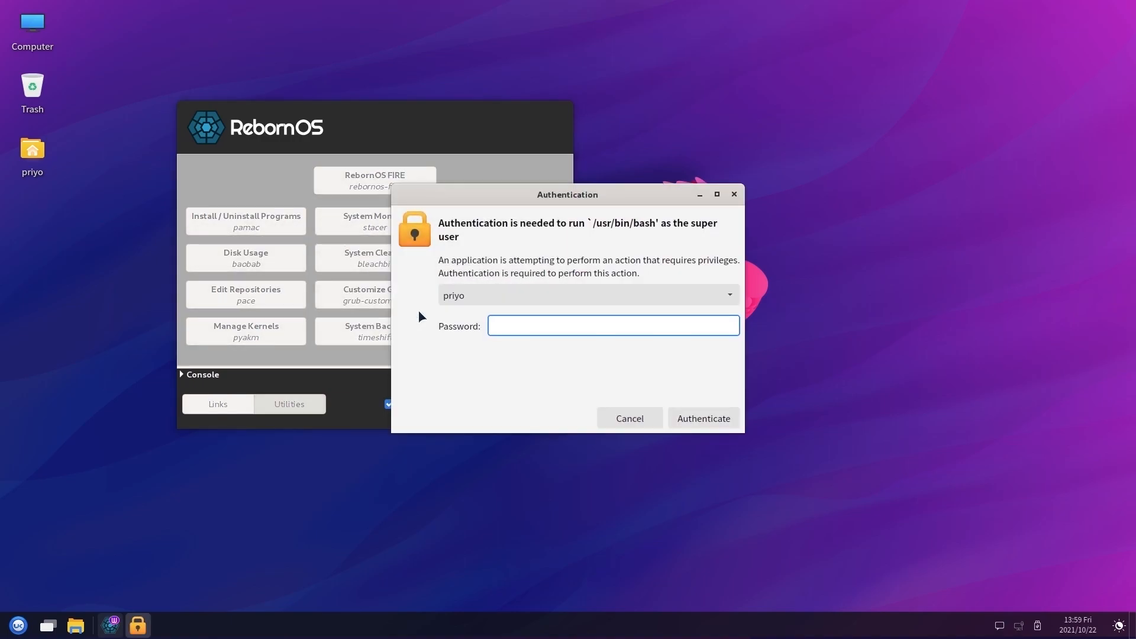
{"action": "type", "text": "******"}
{"action": "key", "text": "Return"}
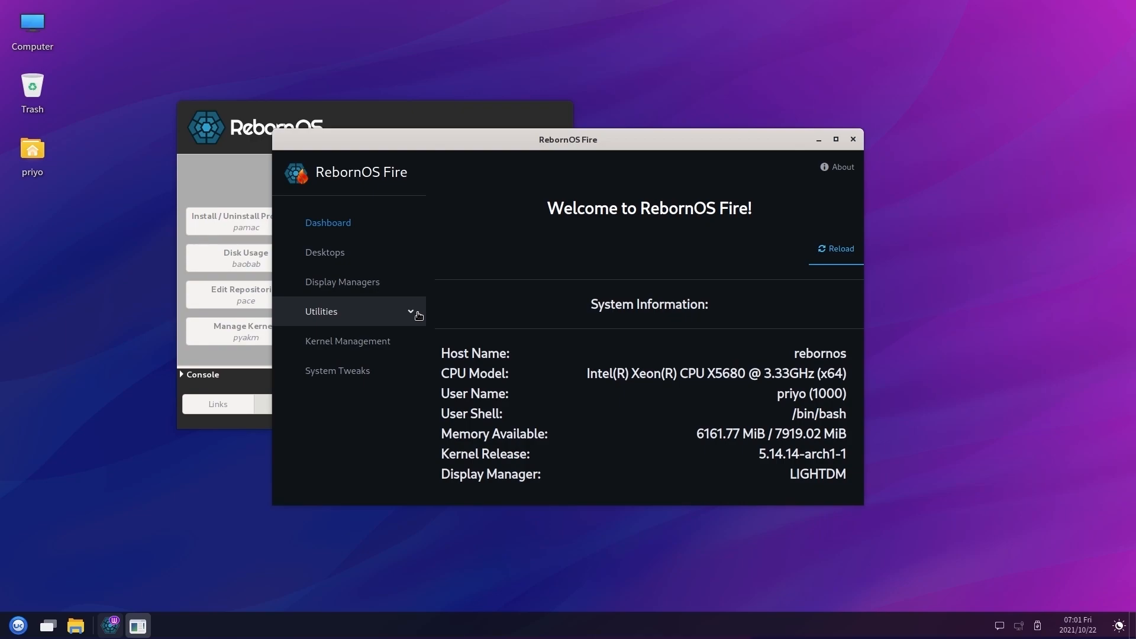
Request installation of the XFCE desktop from Fire's Desktops page and confirm it
{"action": "left_click", "coordinate": [367, 258]}
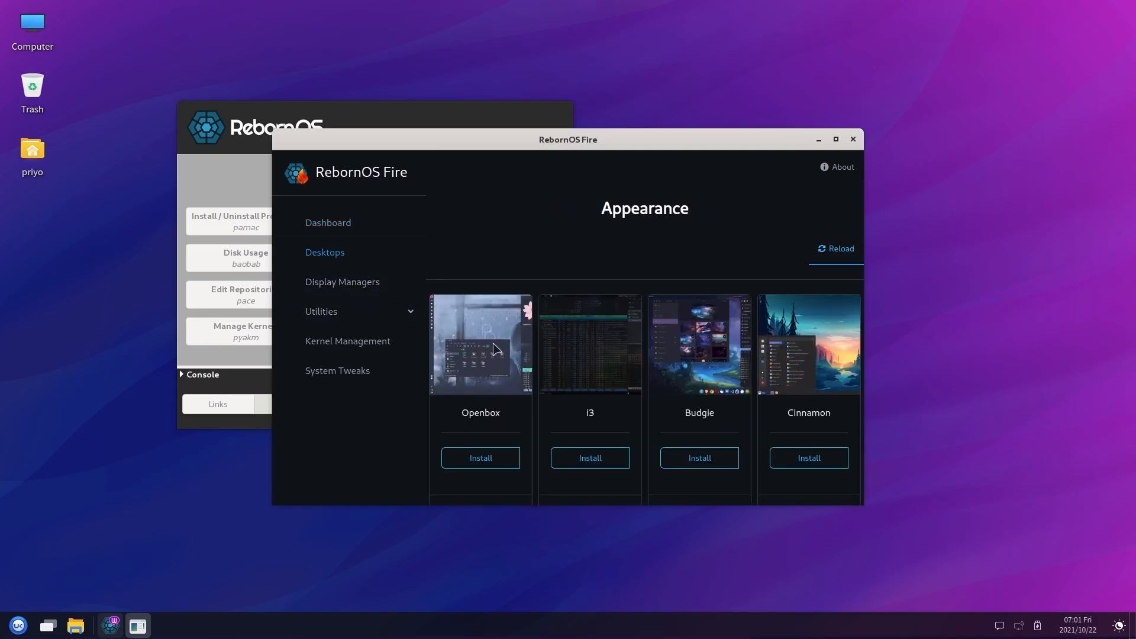
{"action": "scroll", "coordinate": [509, 355], "scroll_direction": "down", "scroll_amount": 10}
{"action": "scroll", "coordinate": [509, 355], "scroll_direction": "down", "scroll_amount": 10}
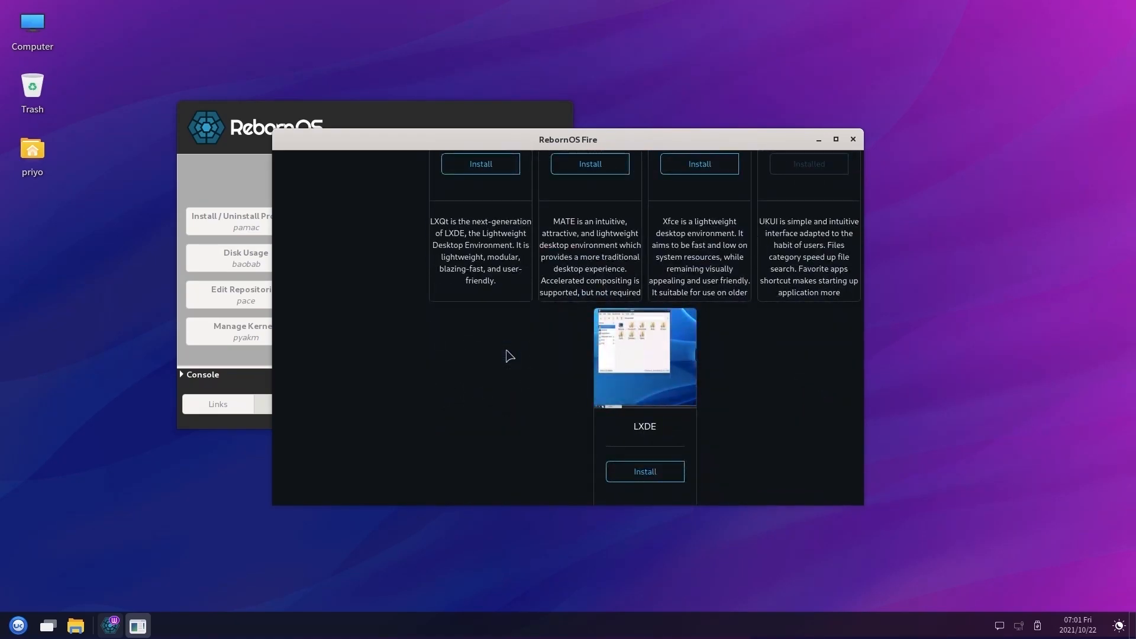
{"action": "scroll", "coordinate": [509, 356], "scroll_direction": "up", "scroll_amount": 3}
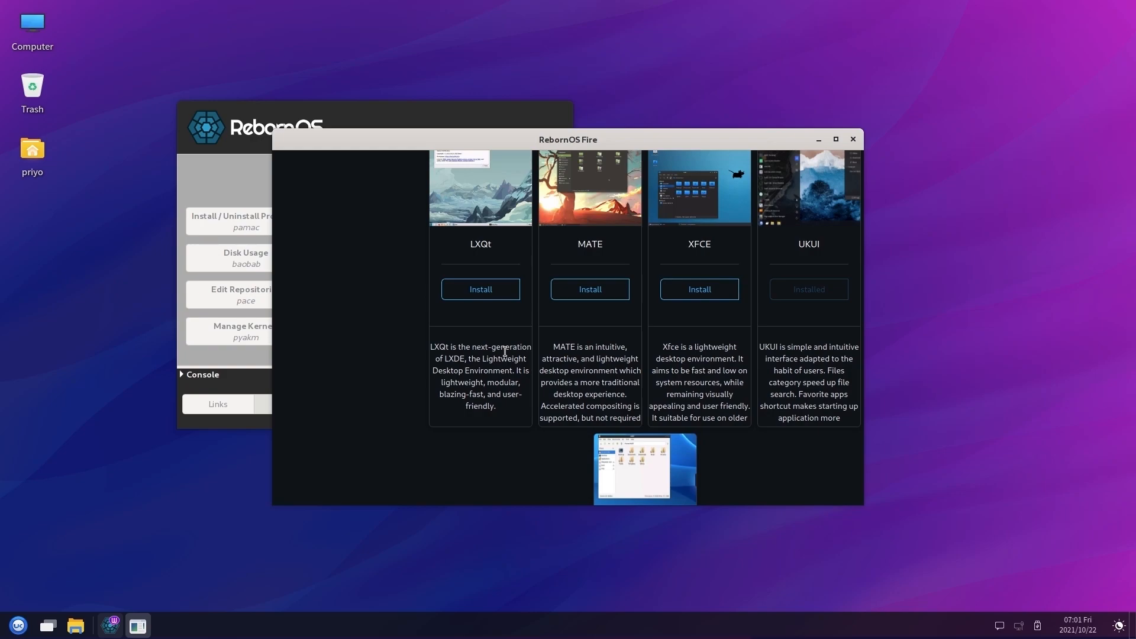
{"action": "left_click", "coordinate": [688, 296]}
{"action": "left_click", "coordinate": [533, 257]}
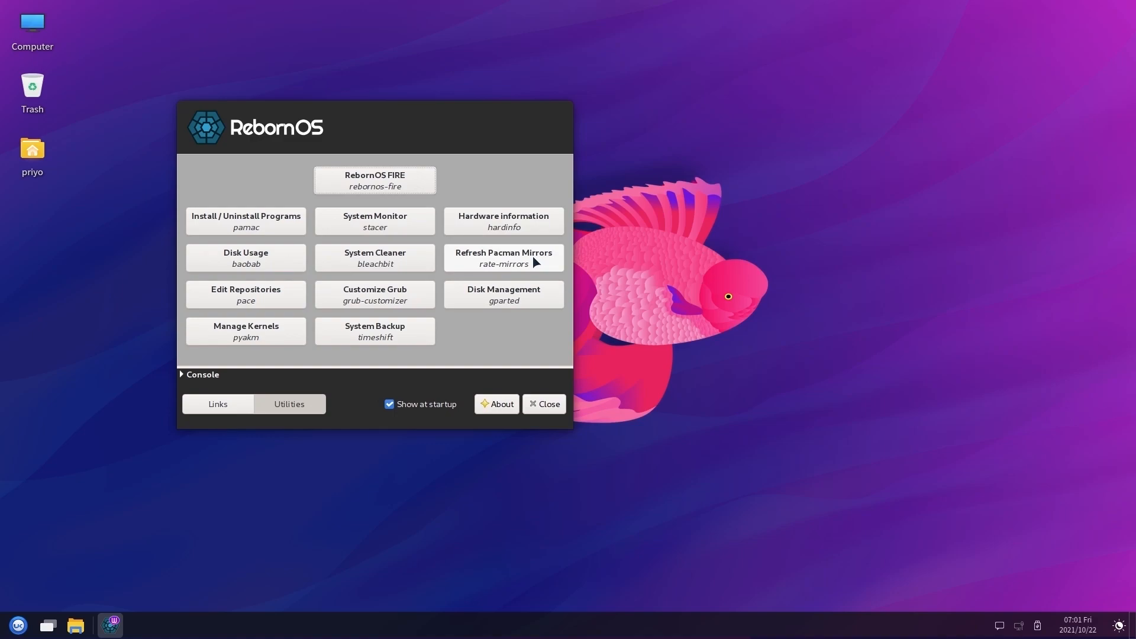
Relaunch Fire and request the LXDM install from Display Managers, confirming with Yes
{"action": "left_click", "coordinate": [389, 187]}
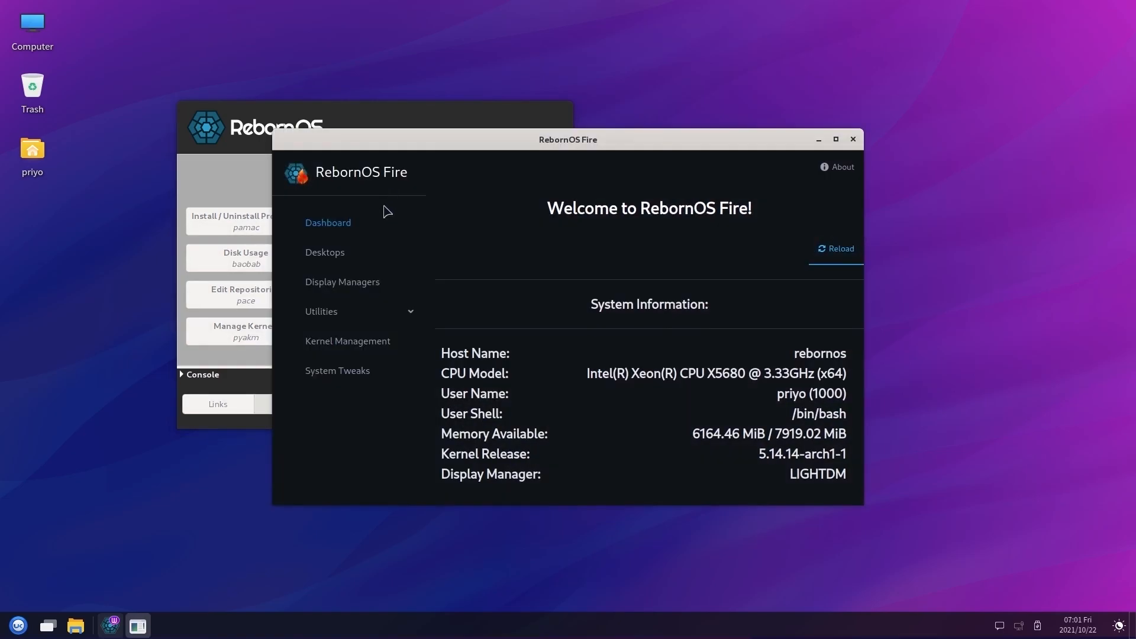
{"action": "left_click", "coordinate": [365, 283]}
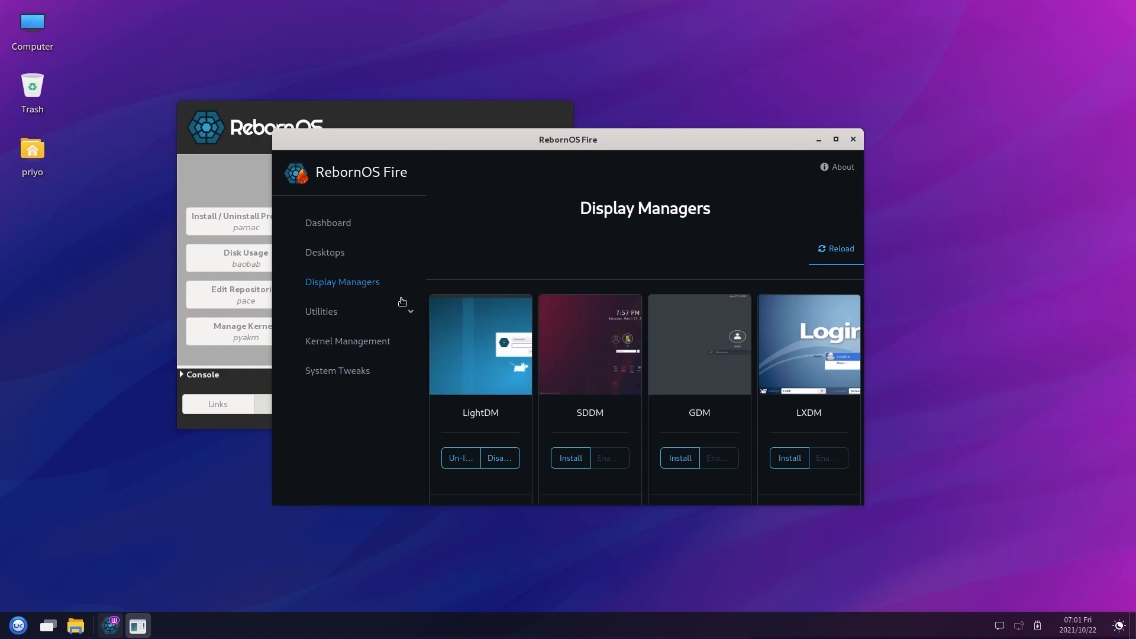
{"action": "left_click", "coordinate": [792, 467]}
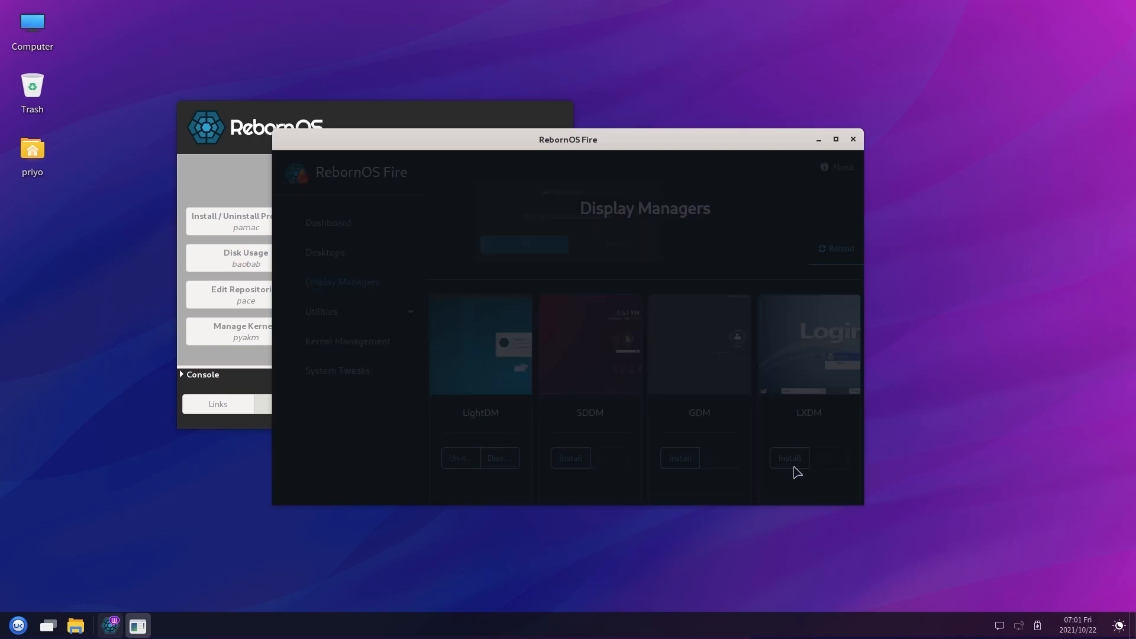
{"action": "left_click", "coordinate": [508, 254]}
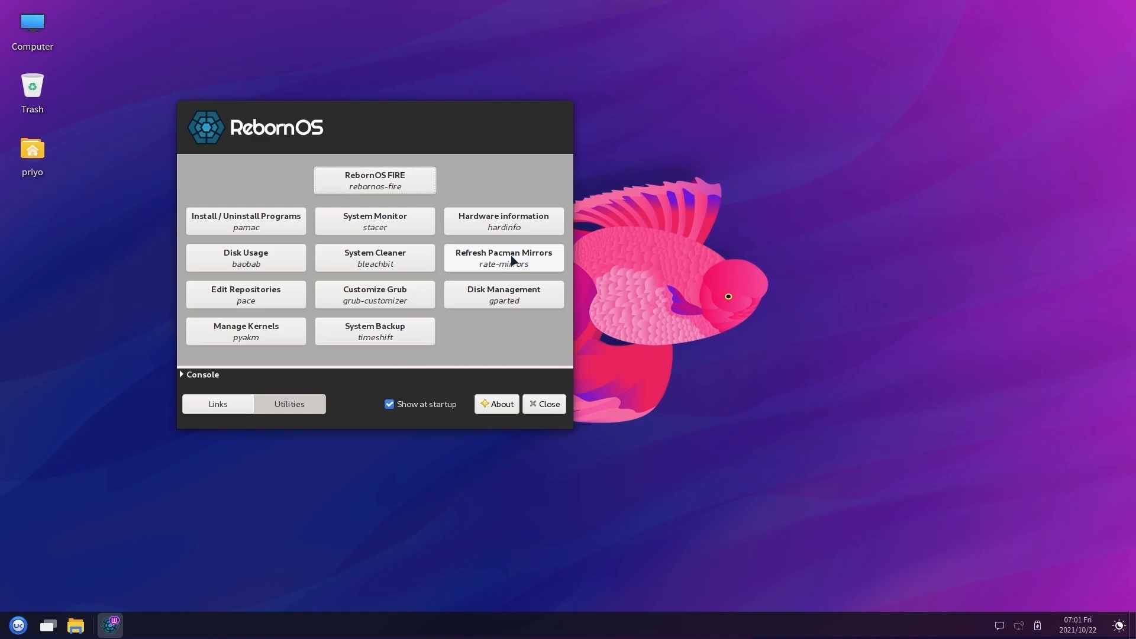
Reopen Fire, browse the Utilities, kernel management and System Tweaks pages, then close Fire
{"action": "left_click", "coordinate": [407, 187]}
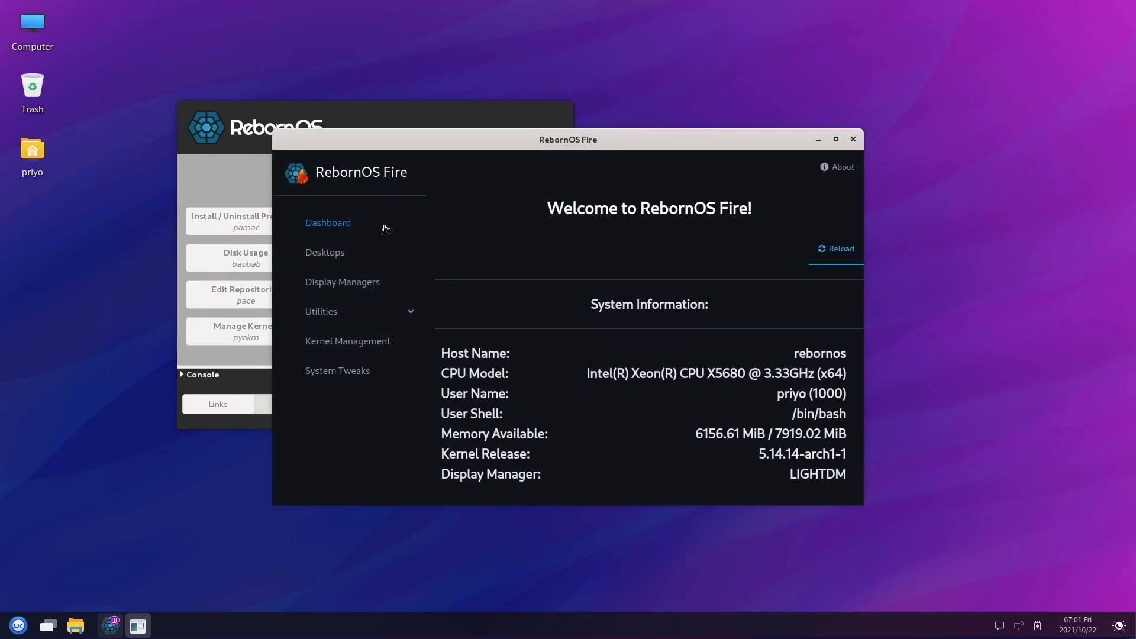
{"action": "left_click", "coordinate": [353, 311]}
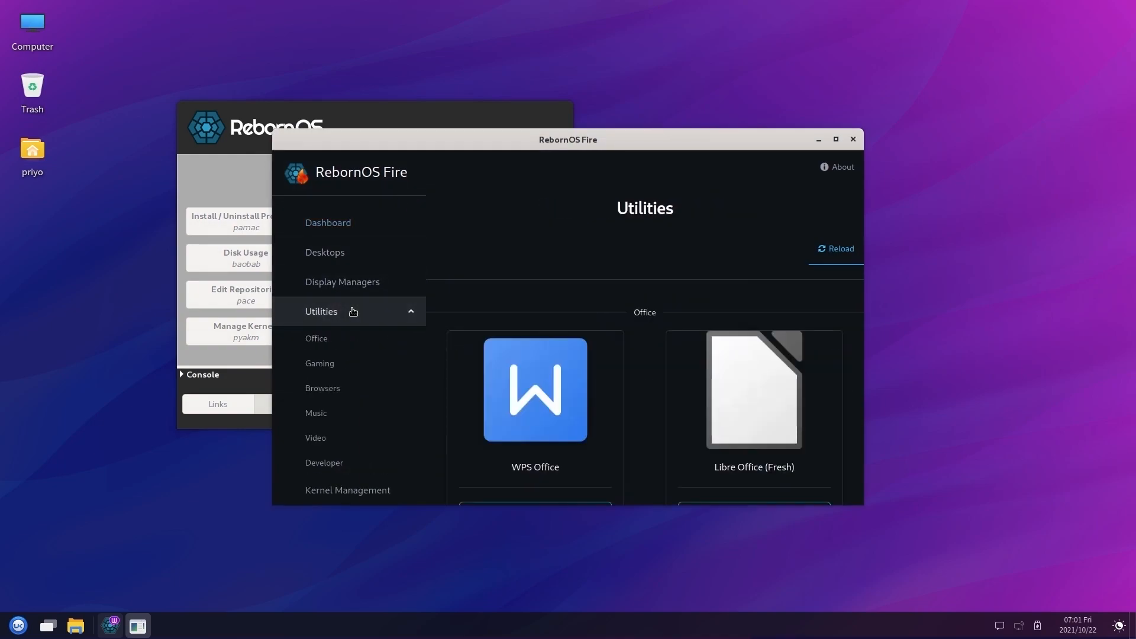
{"action": "scroll", "coordinate": [386, 317], "scroll_direction": "down", "scroll_amount": 4}
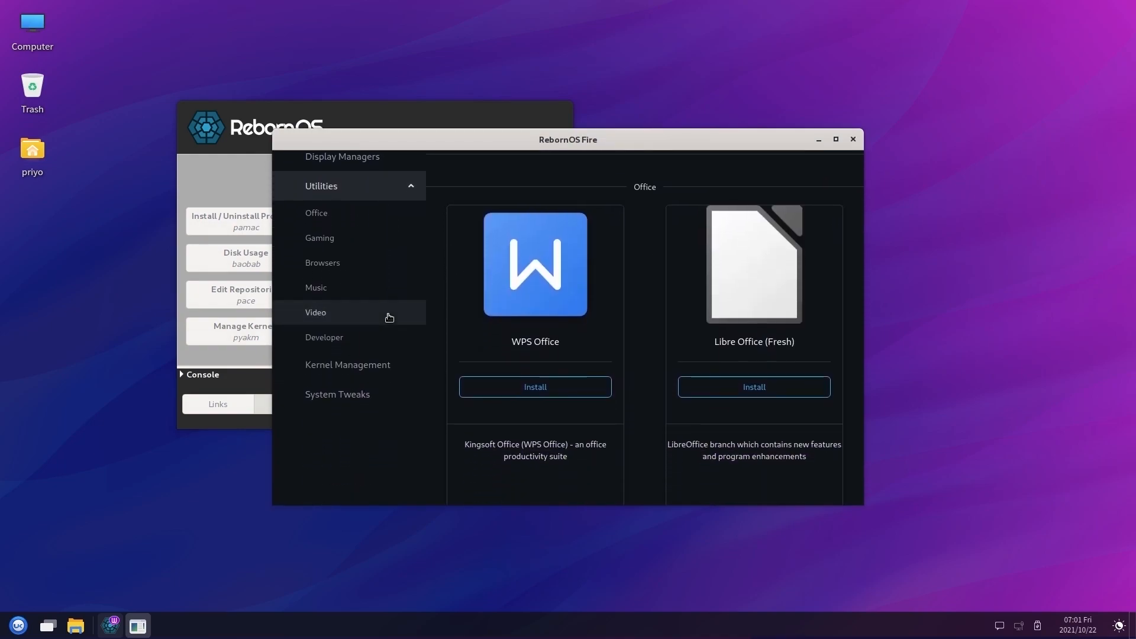
{"action": "left_click", "coordinate": [377, 364]}
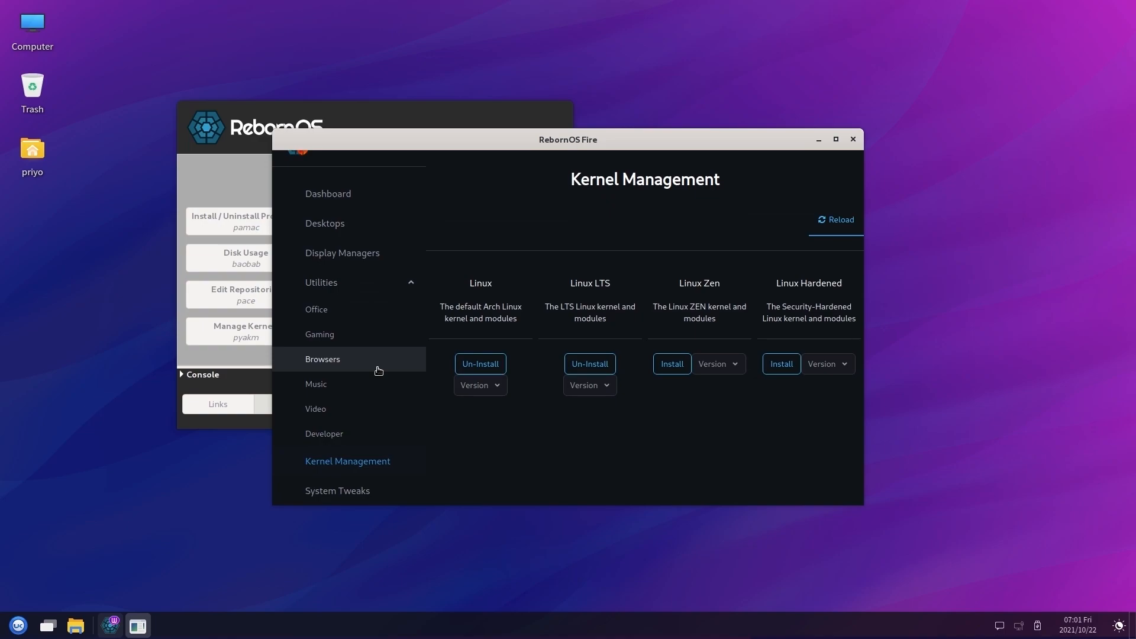
{"action": "left_click", "coordinate": [359, 498]}
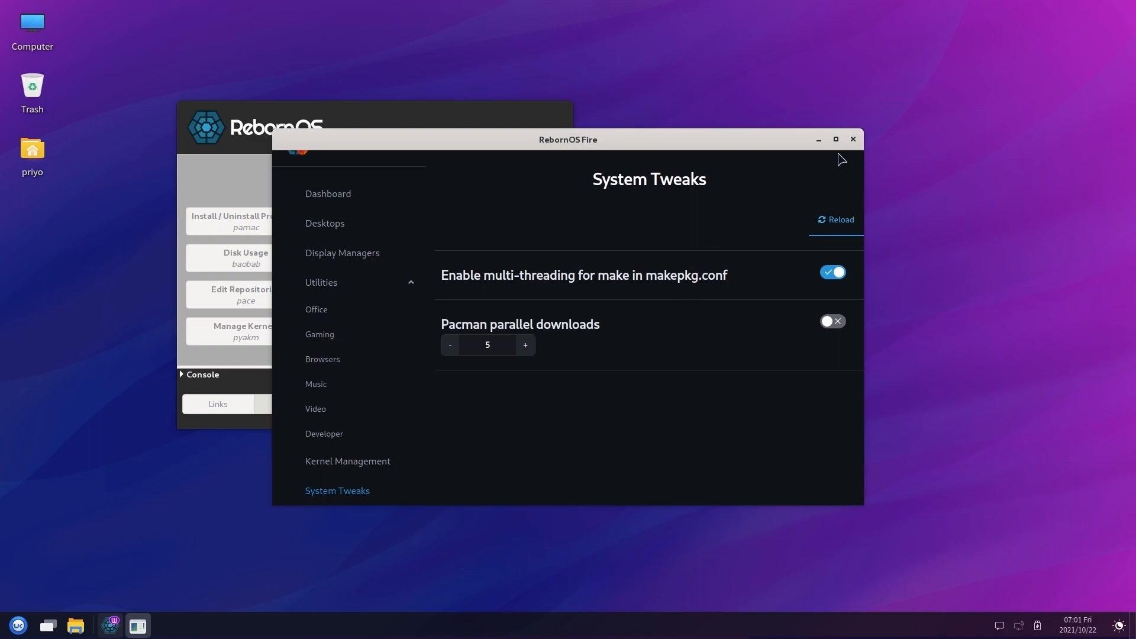
{"action": "left_click", "coordinate": [852, 140]}
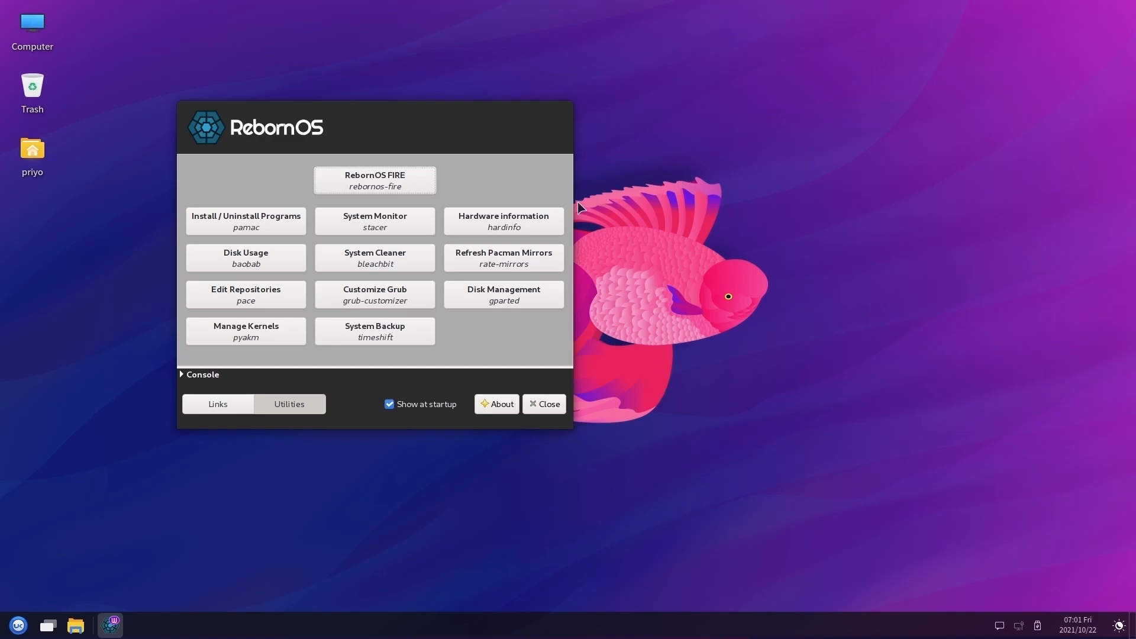
Open Pamac, browse Photo & Video, Productivity, Education & Science and Games, and view 0 A.D
{"action": "left_click", "coordinate": [284, 229]}
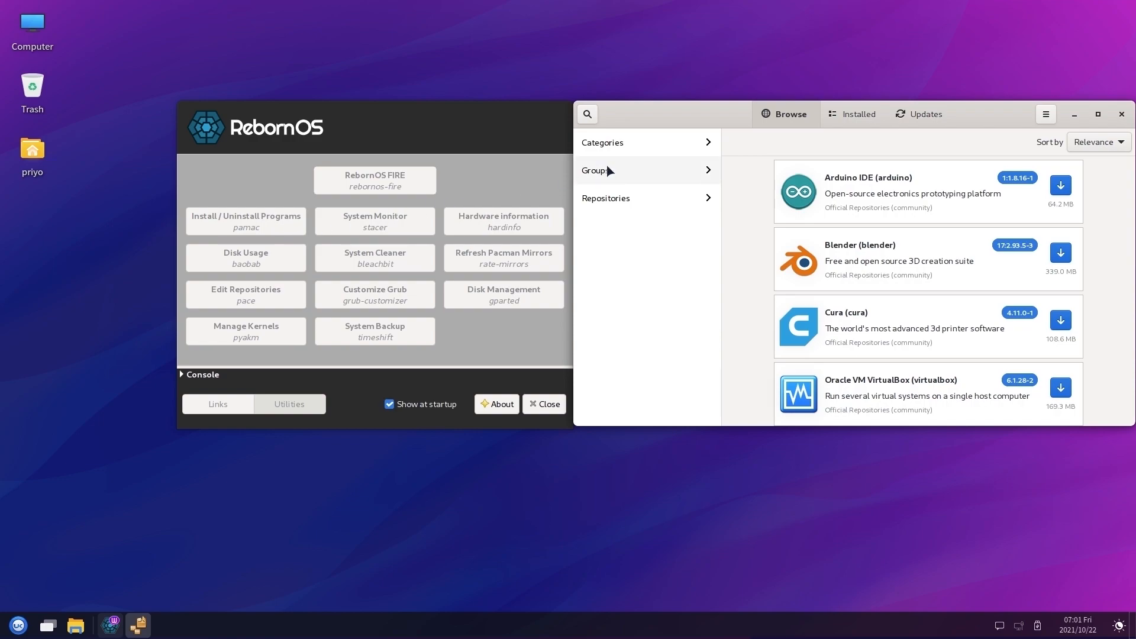
{"action": "left_click", "coordinate": [618, 145]}
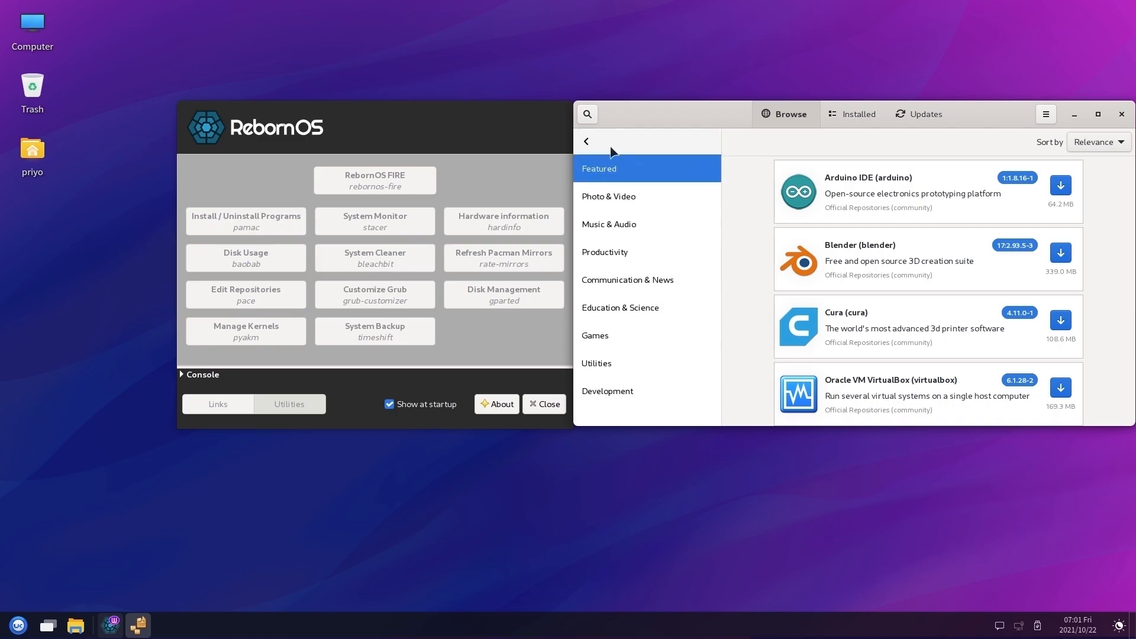
{"action": "left_click", "coordinate": [604, 196]}
{"action": "left_click", "coordinate": [600, 251]}
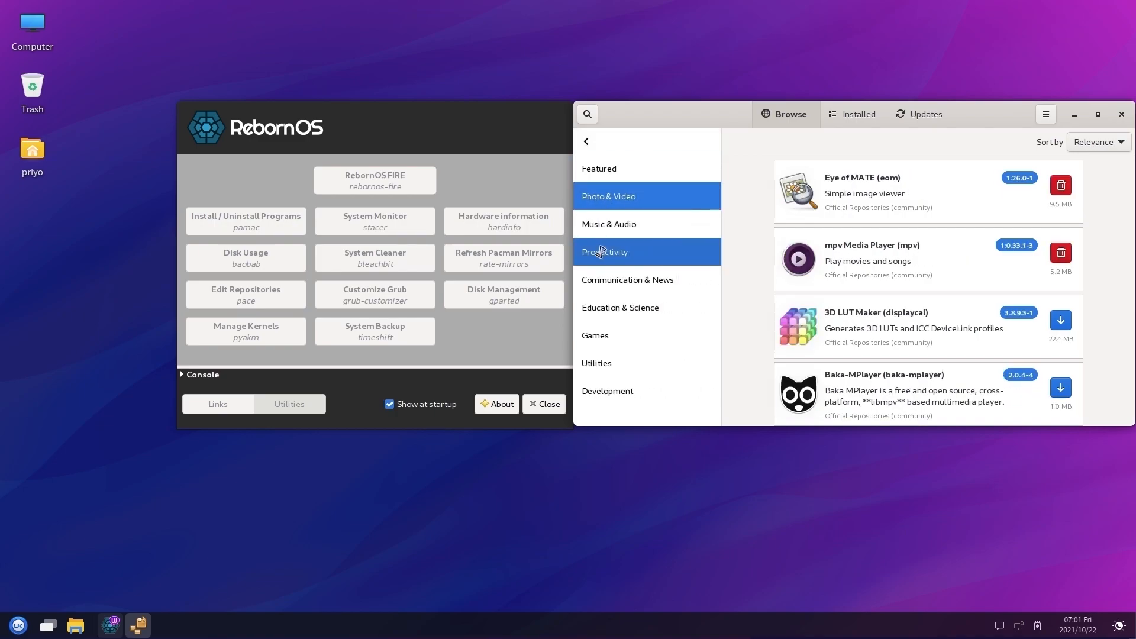
{"action": "left_click", "coordinate": [599, 309]}
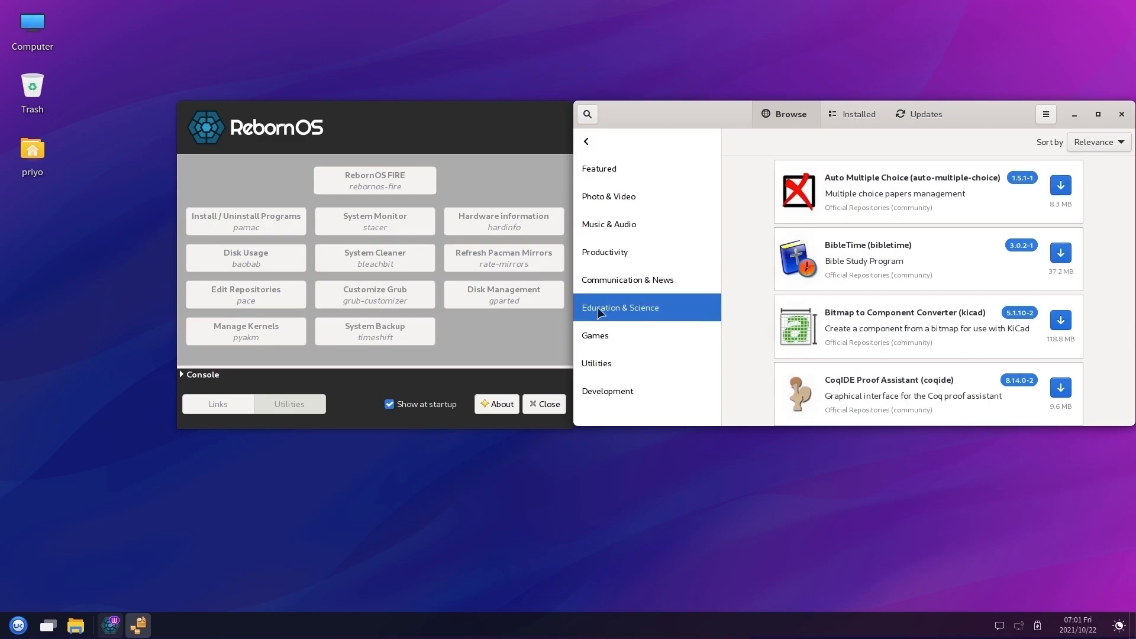
{"action": "left_click", "coordinate": [594, 341]}
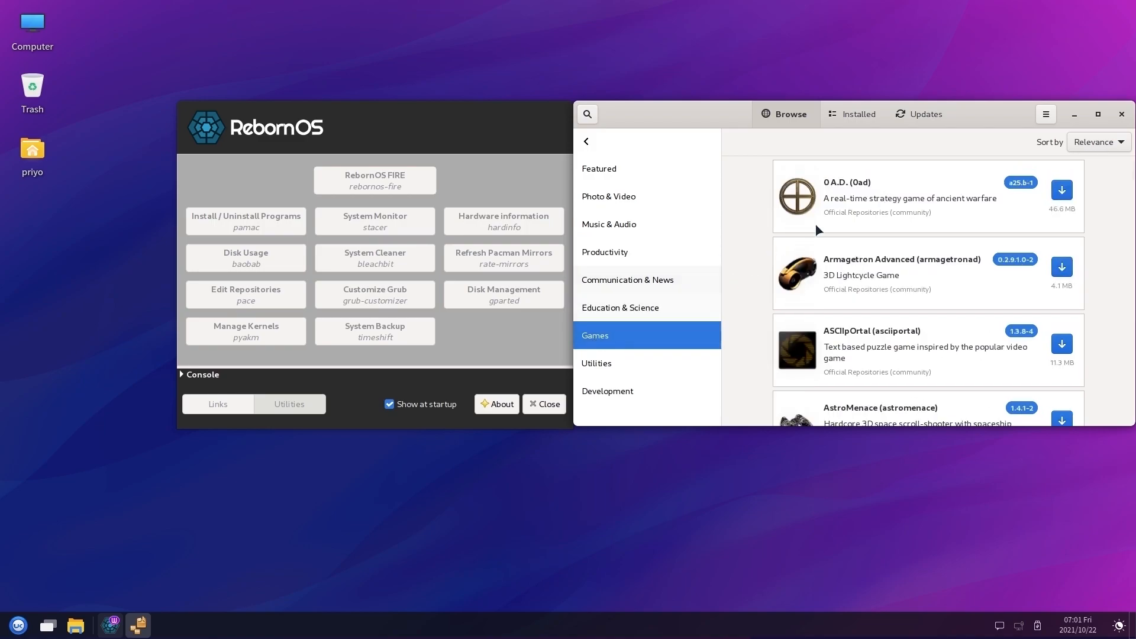
{"action": "left_click", "coordinate": [864, 215]}
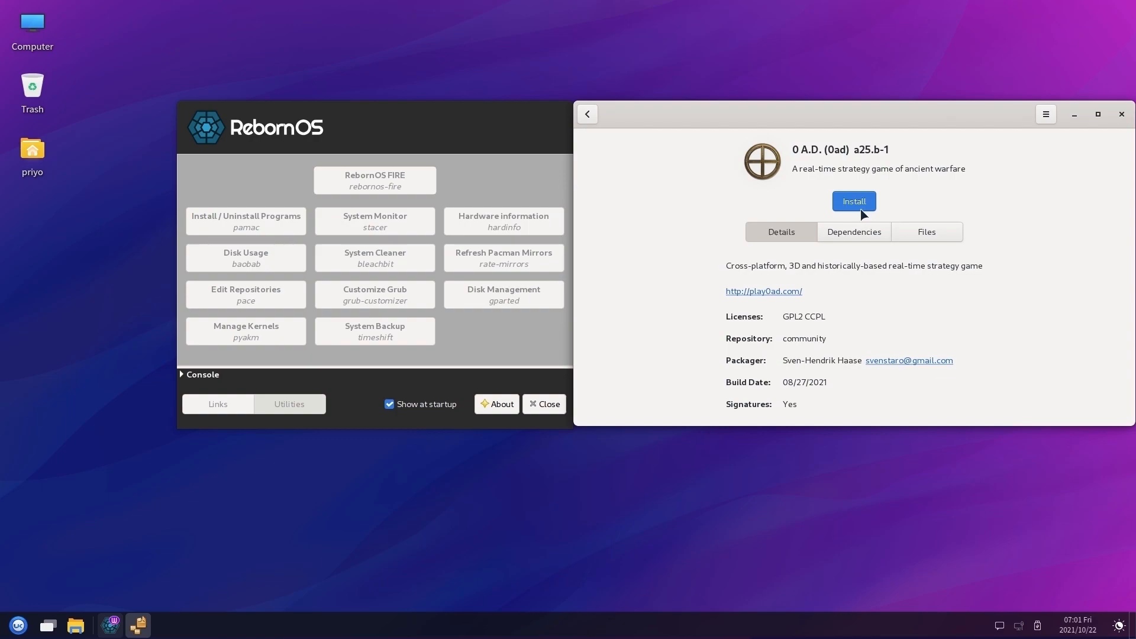
{"action": "left_click", "coordinate": [596, 116]}
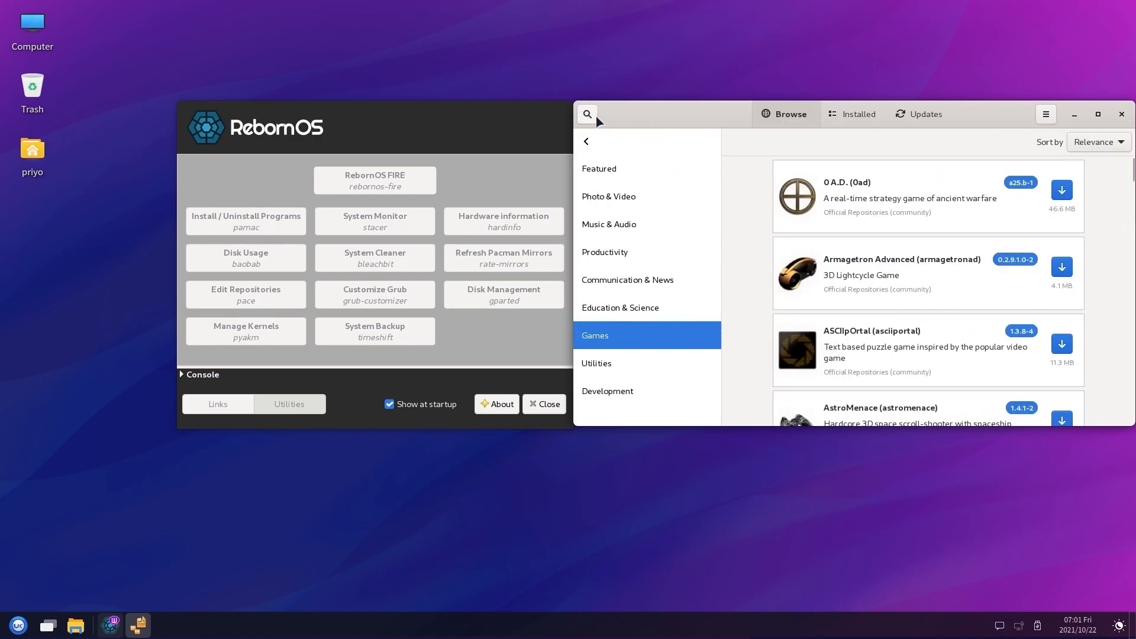
Search the Pamac catalogue for 'visual code' to list Code - OSS
{"action": "left_click", "coordinate": [595, 116]}
{"action": "type", "text": "visu"}
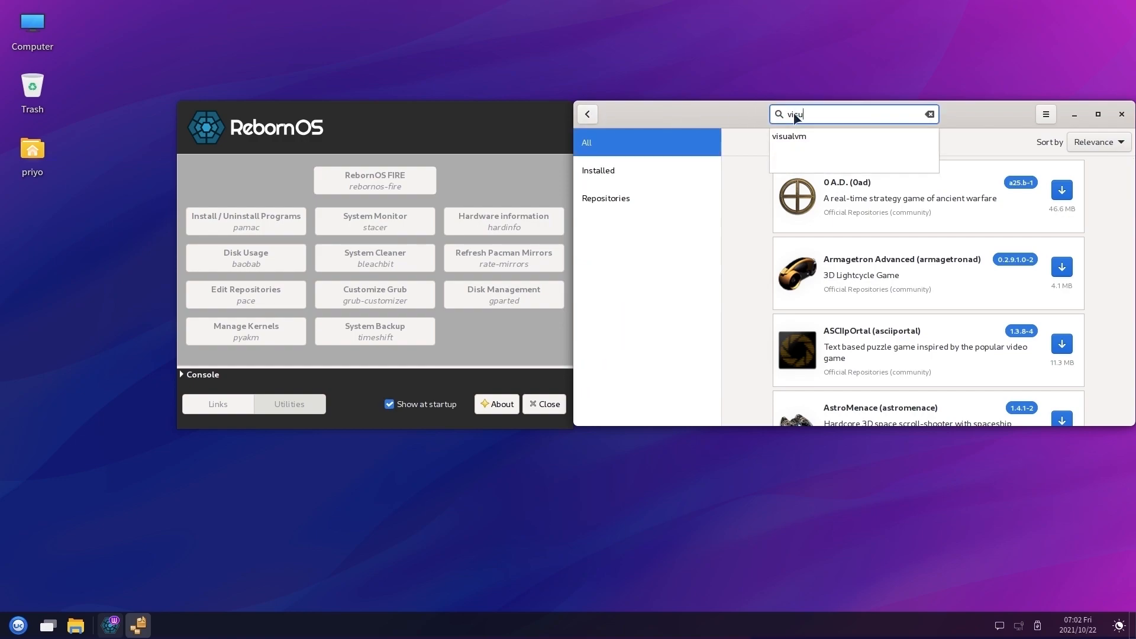
{"action": "type", "text": "al code"}
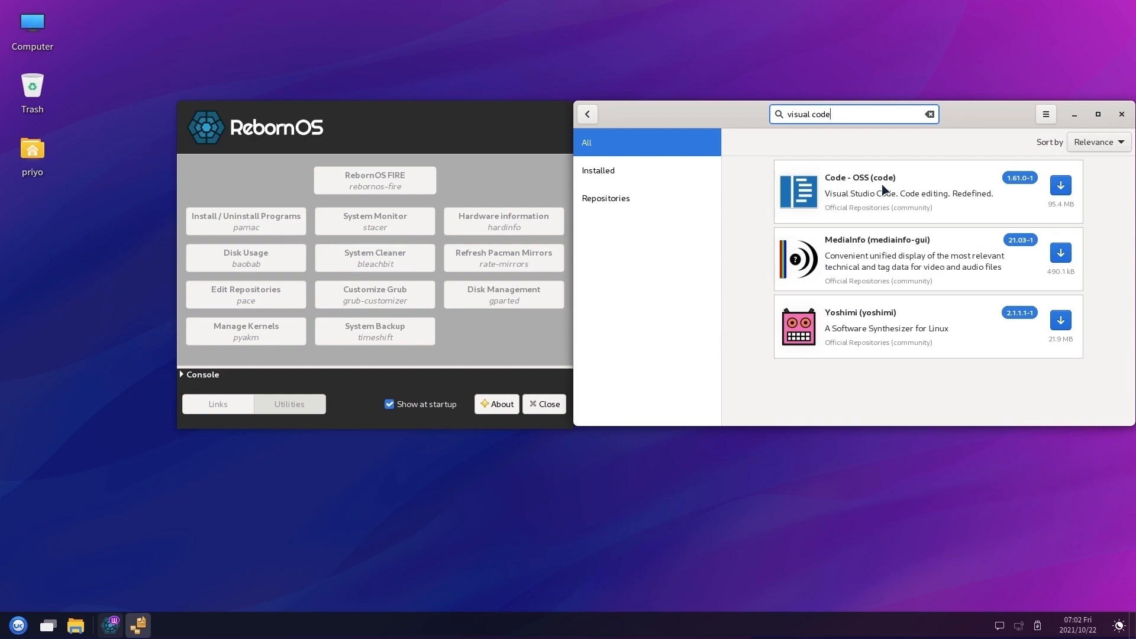
{"action": "left_click", "coordinate": [1047, 116]}
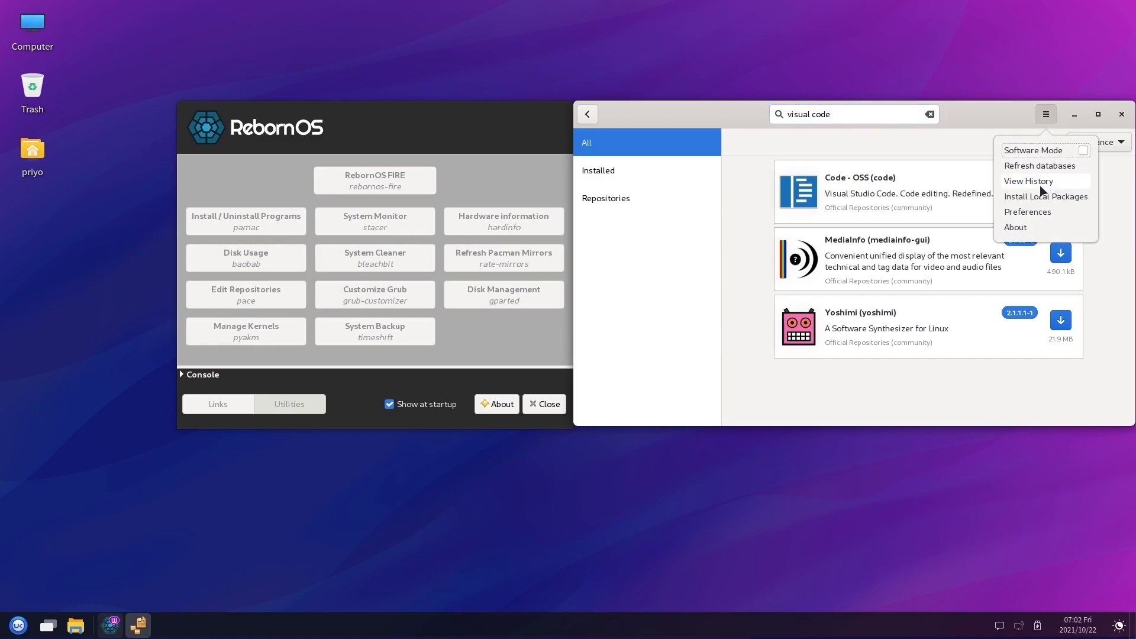
Authenticate into Pamac Preferences and switch on Enable Snap support under Third Party
{"action": "left_click", "coordinate": [1043, 212]}
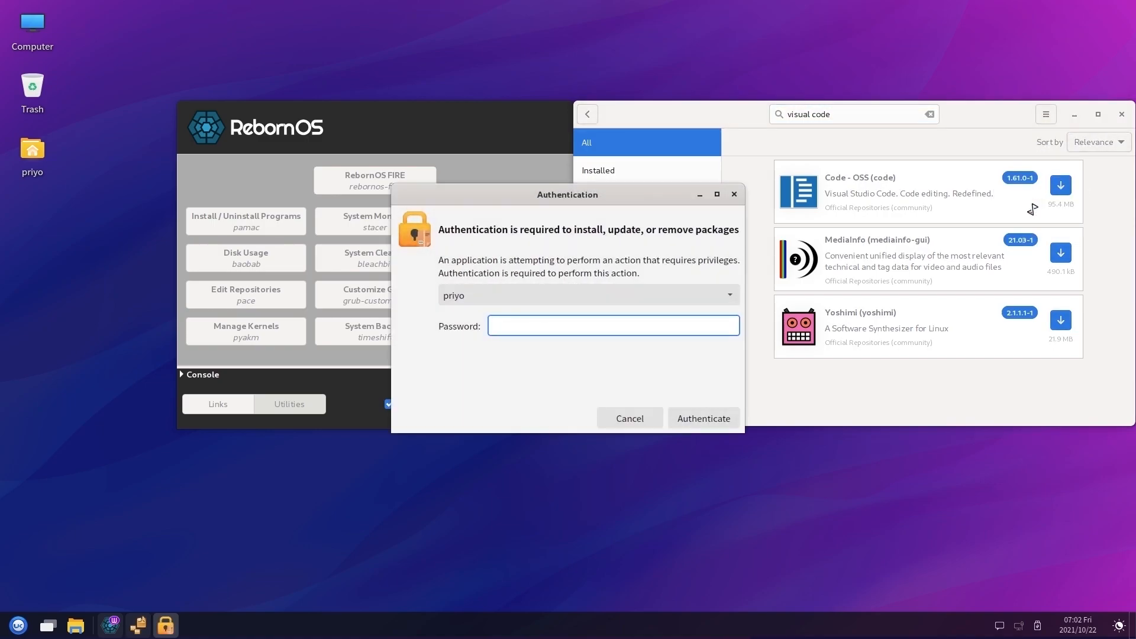
{"action": "type", "text": "******"}
{"action": "key", "text": "Return"}
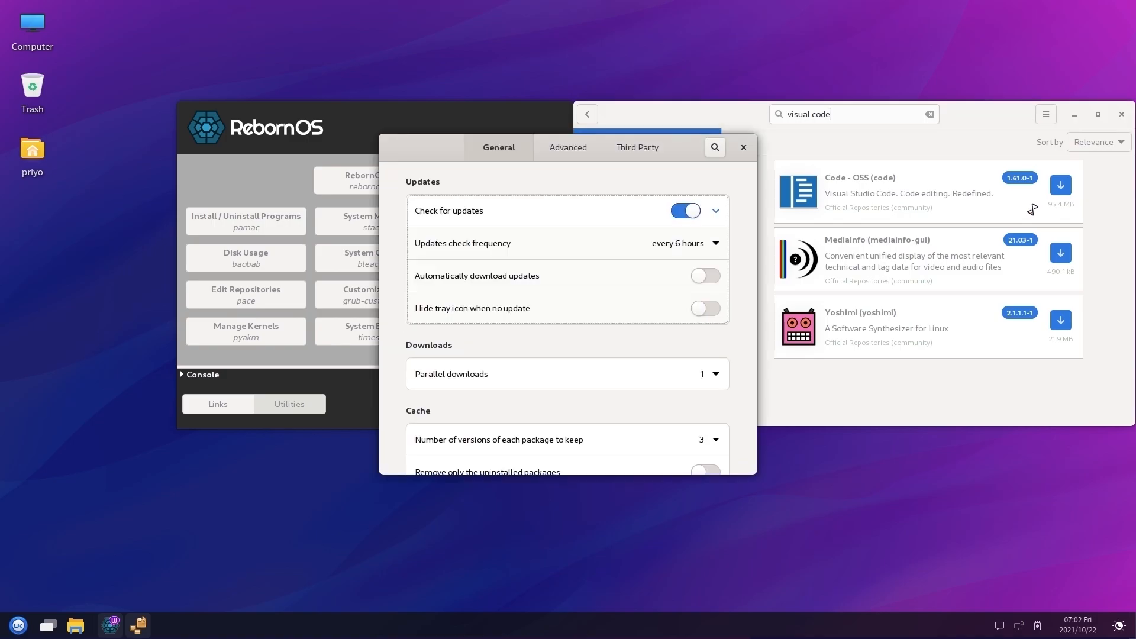
{"action": "left_click", "coordinate": [641, 152]}
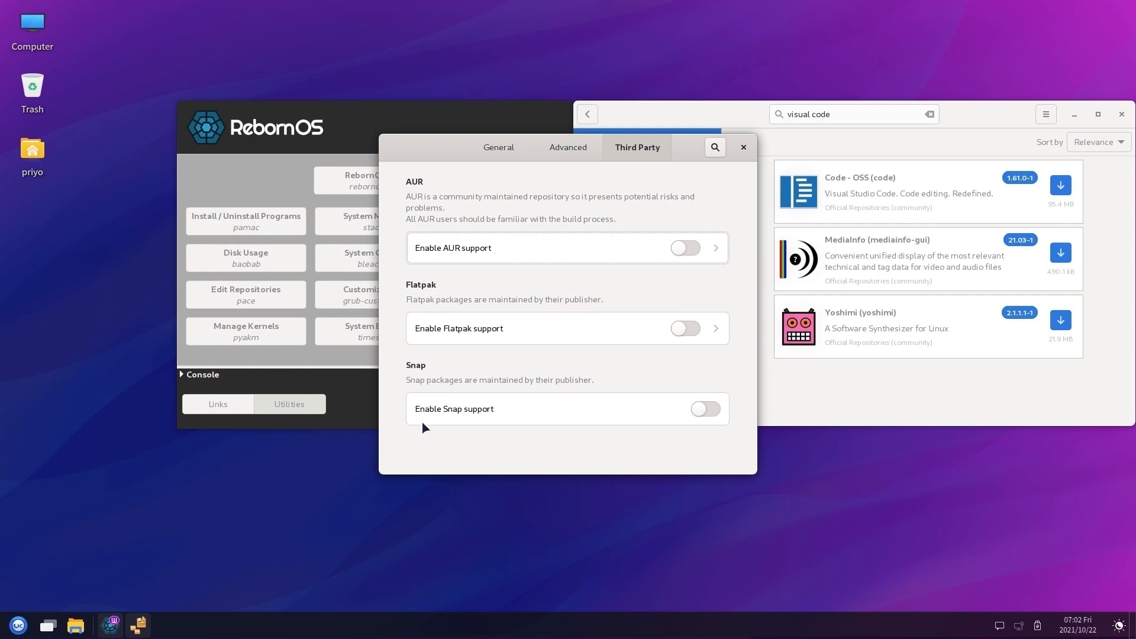
{"action": "left_click", "coordinate": [716, 411]}
Close Preferences, view the 'code' Snap package details from Visual Studio Code, then close Pamac
{"action": "left_click", "coordinate": [743, 148]}
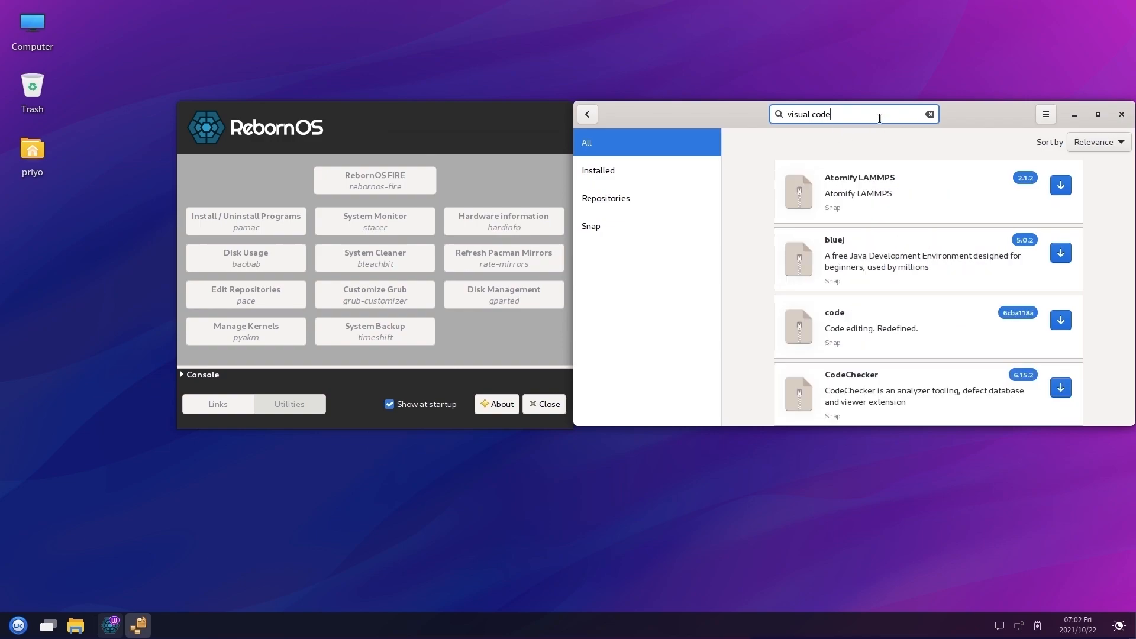
{"action": "left_click", "coordinate": [877, 325]}
{"action": "scroll", "coordinate": [921, 335], "scroll_direction": "down", "scroll_amount": 5}
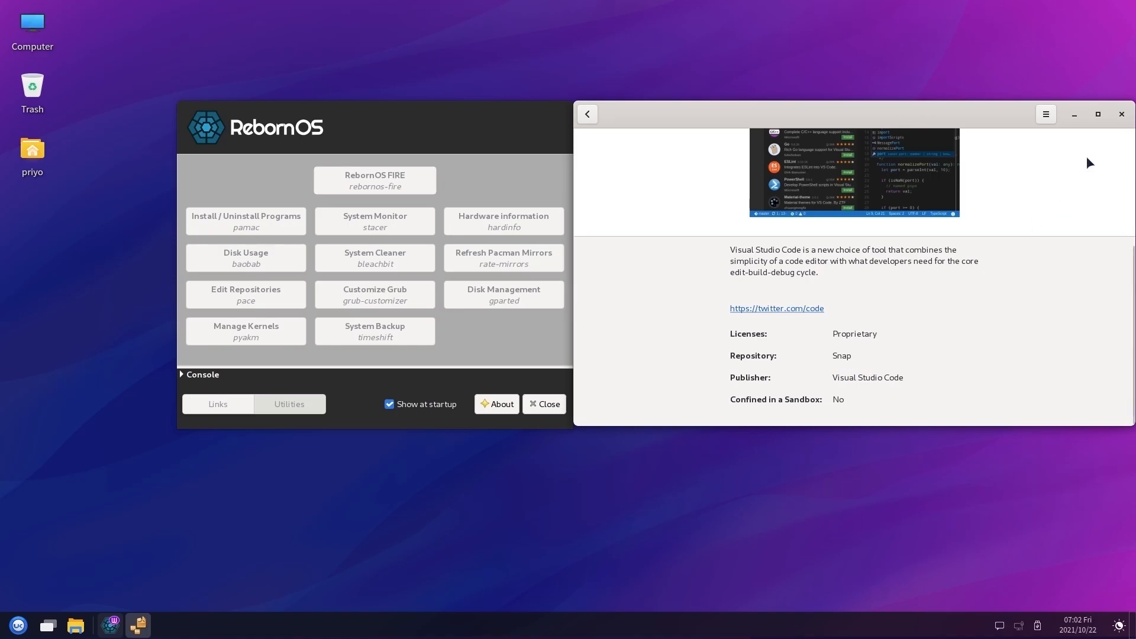
{"action": "left_click", "coordinate": [1121, 114]}
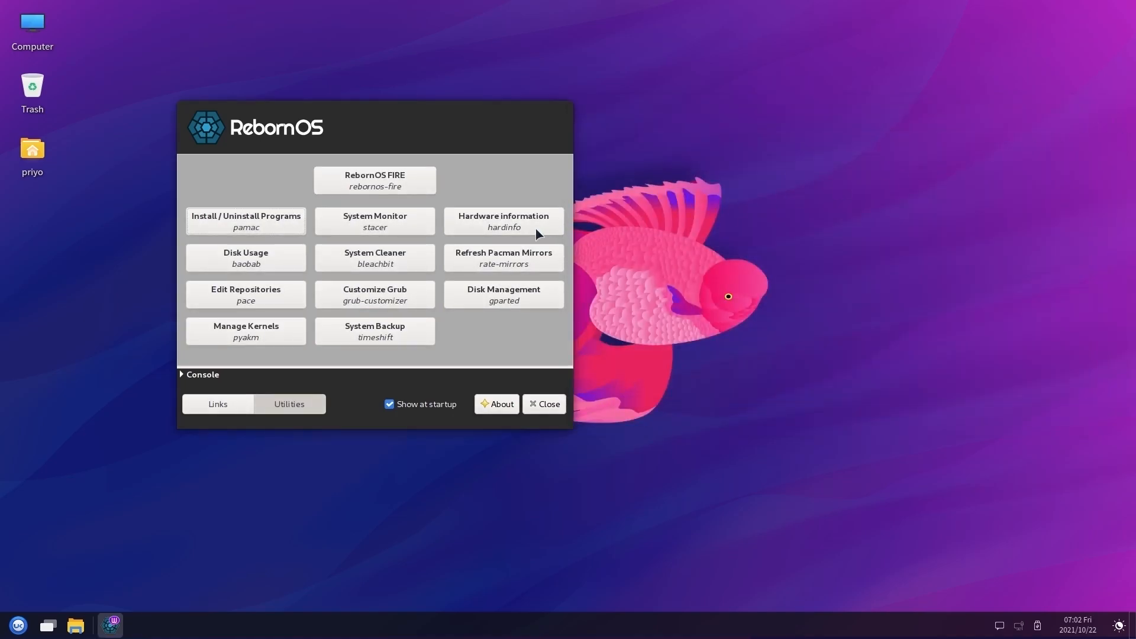
Install Stacer from System Monitor, authenticating with the administrator password
{"action": "left_click", "coordinate": [400, 226]}
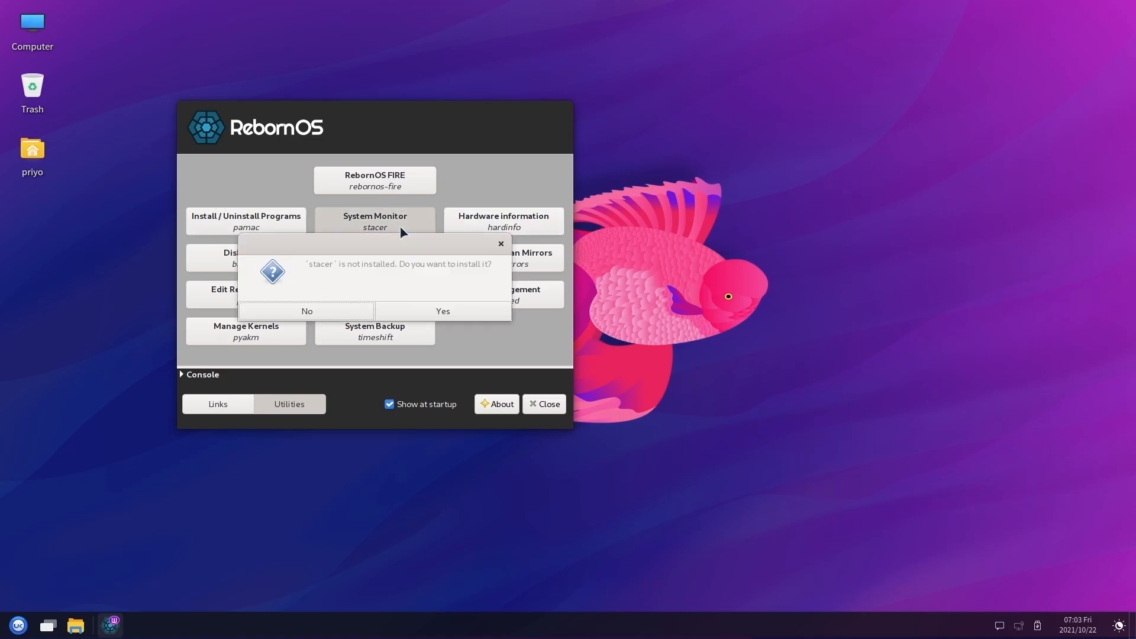
{"action": "left_click", "coordinate": [445, 311]}
{"action": "type", "text": "*****"}
{"action": "key", "text": "Return"}
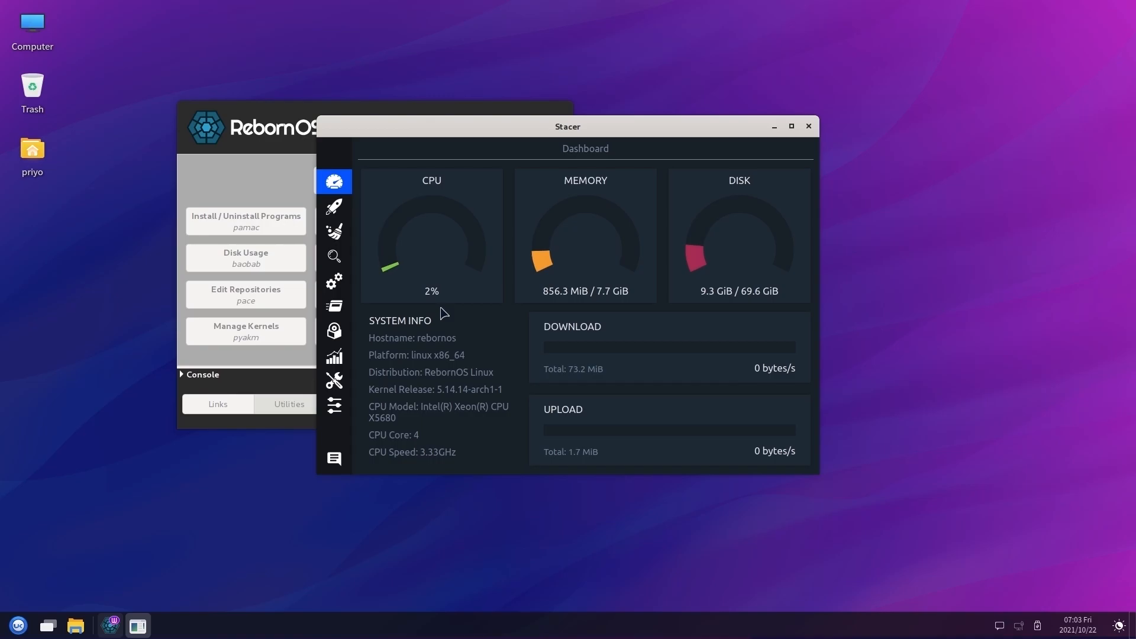
View Stacer's Resources history graphs, then quit Stacer instead of keeping it in the tray
{"action": "left_click", "coordinate": [331, 360]}
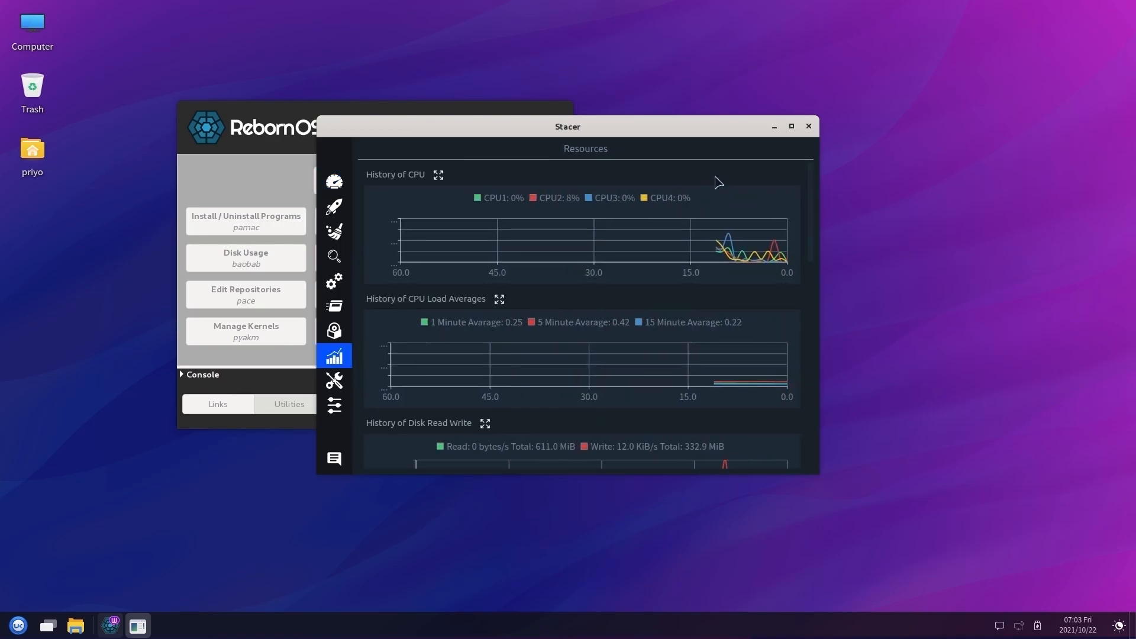
{"action": "left_click", "coordinate": [809, 126]}
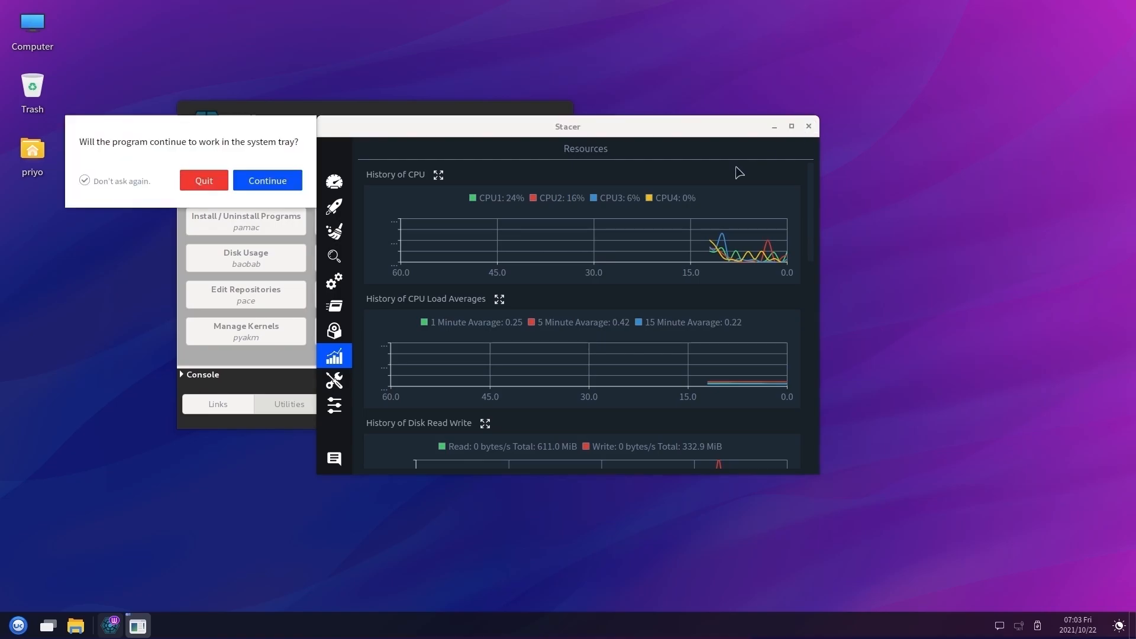
{"action": "left_click", "coordinate": [203, 180]}
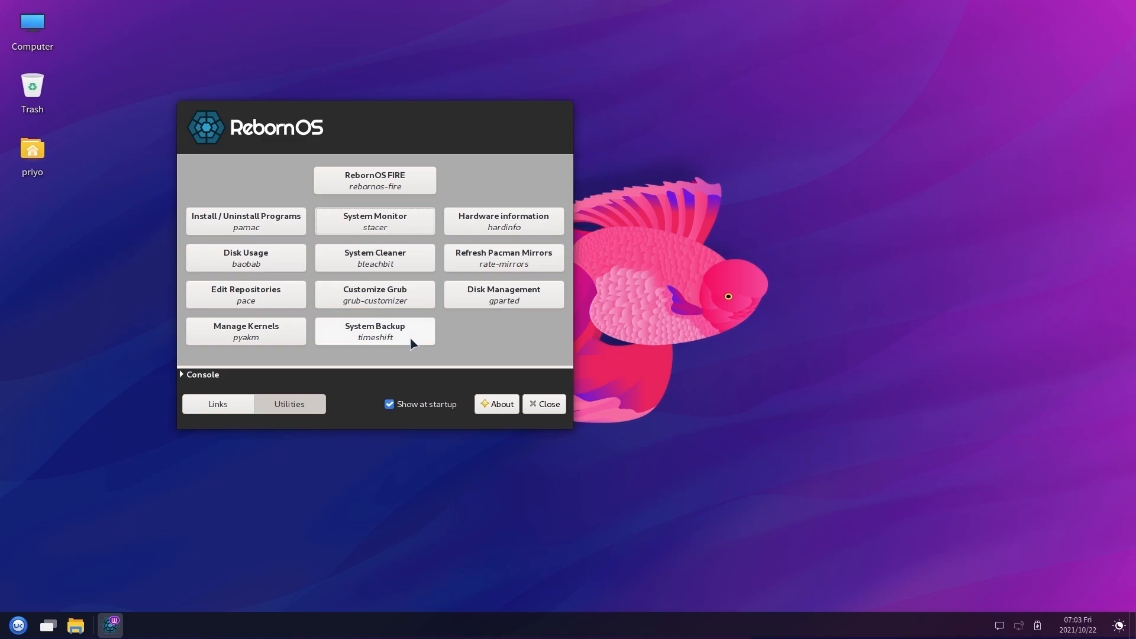
Close the Welcome window and switch the start menu from alphabetical to category listing
{"action": "left_click", "coordinate": [549, 407]}
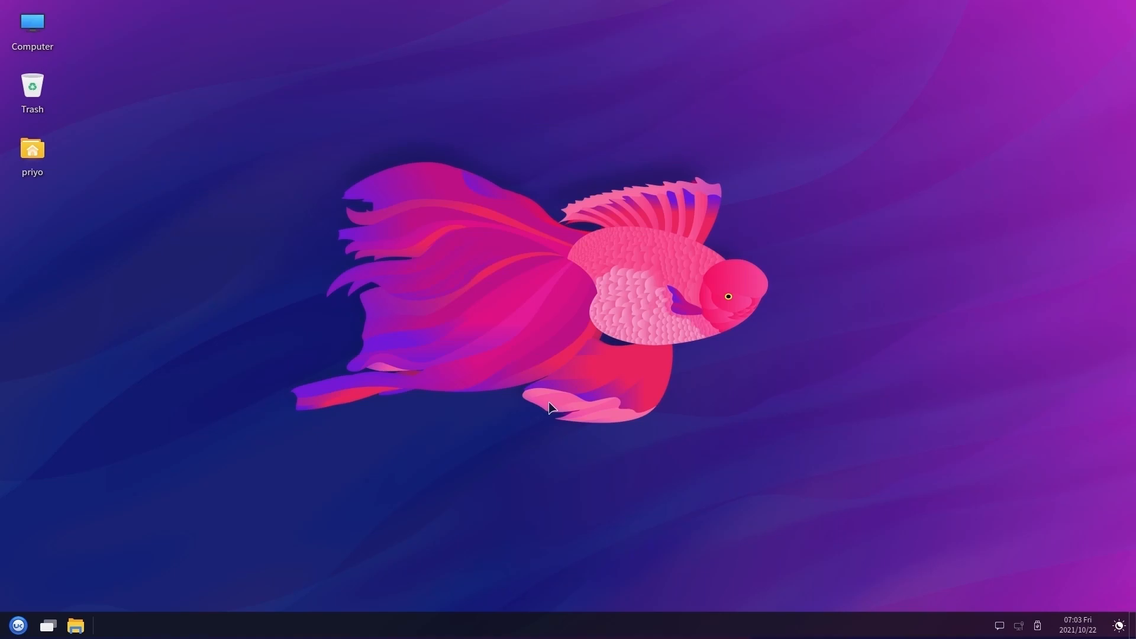
{"action": "left_click", "coordinate": [19, 626]}
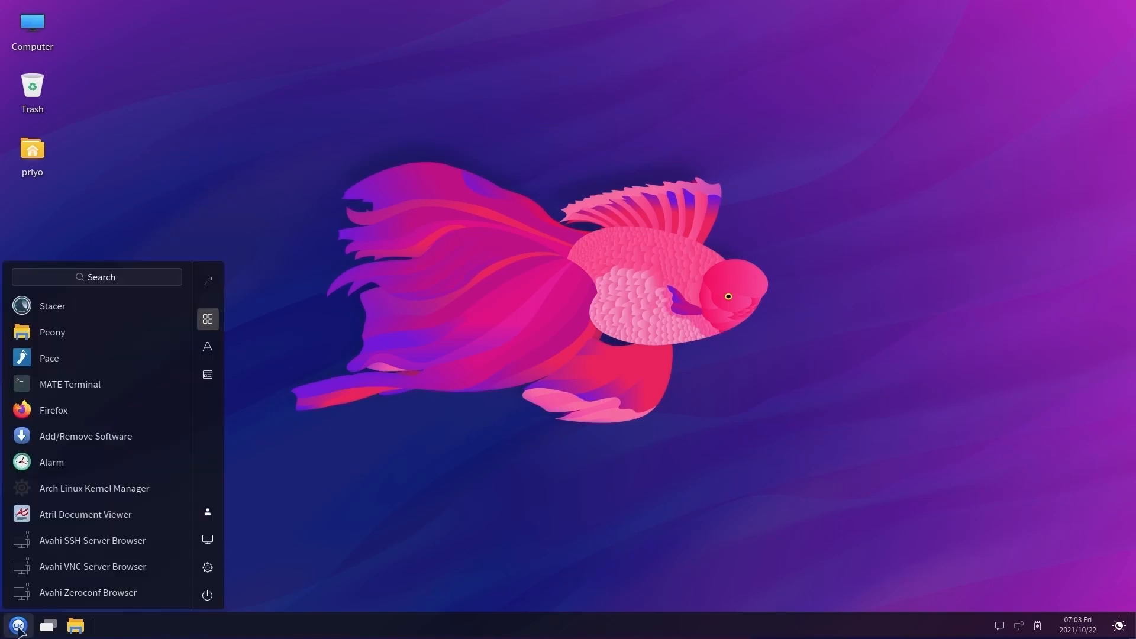
{"action": "left_click", "coordinate": [207, 354]}
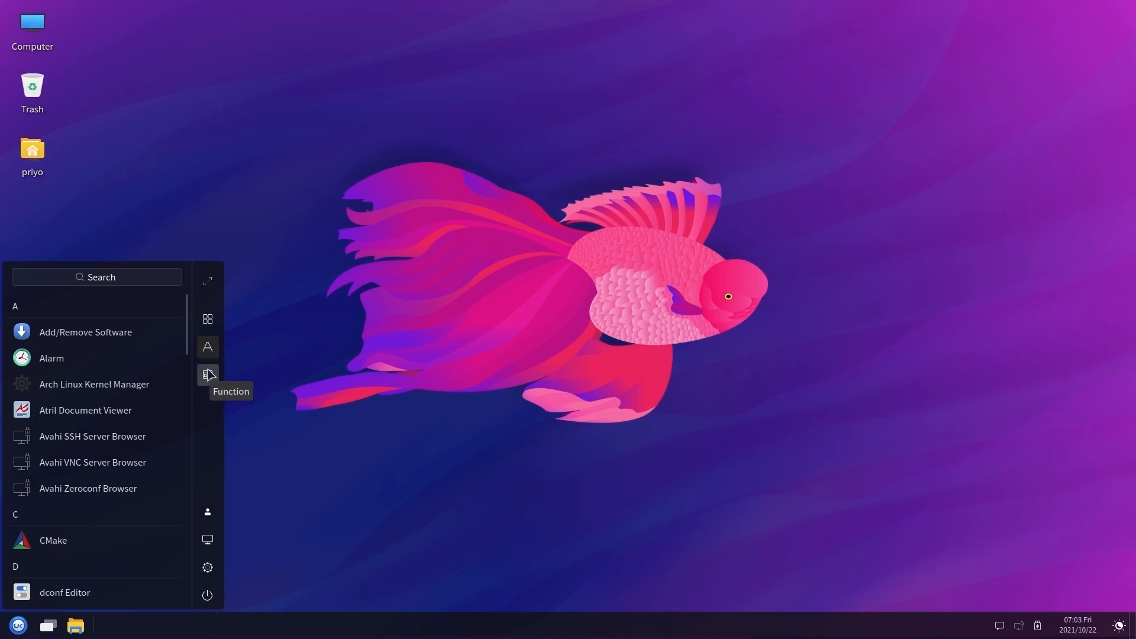
{"action": "left_click", "coordinate": [208, 375]}
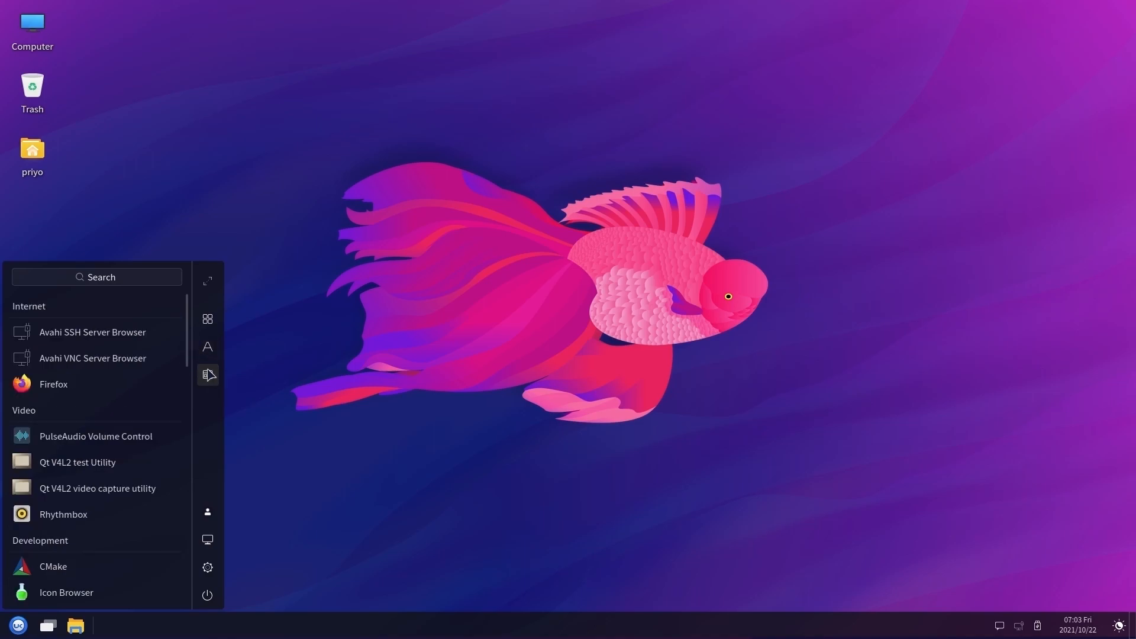
Browse apps in the full-screen launcher, then launch the UKCC system settings
{"action": "left_click", "coordinate": [208, 281]}
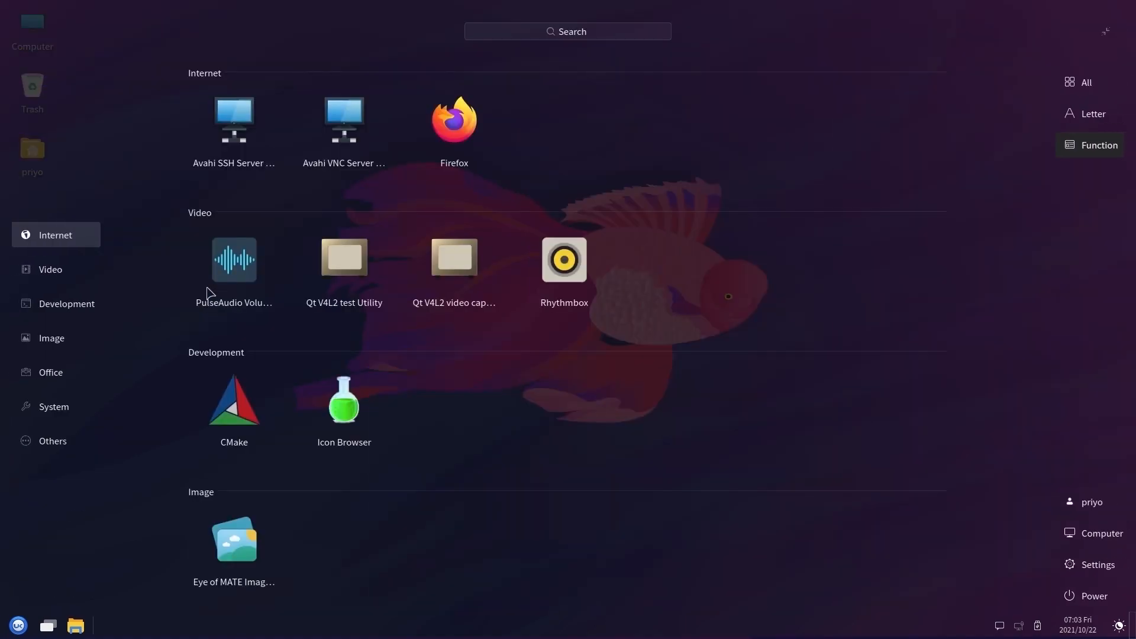
{"action": "scroll", "coordinate": [207, 291], "scroll_direction": "down", "scroll_amount": 12}
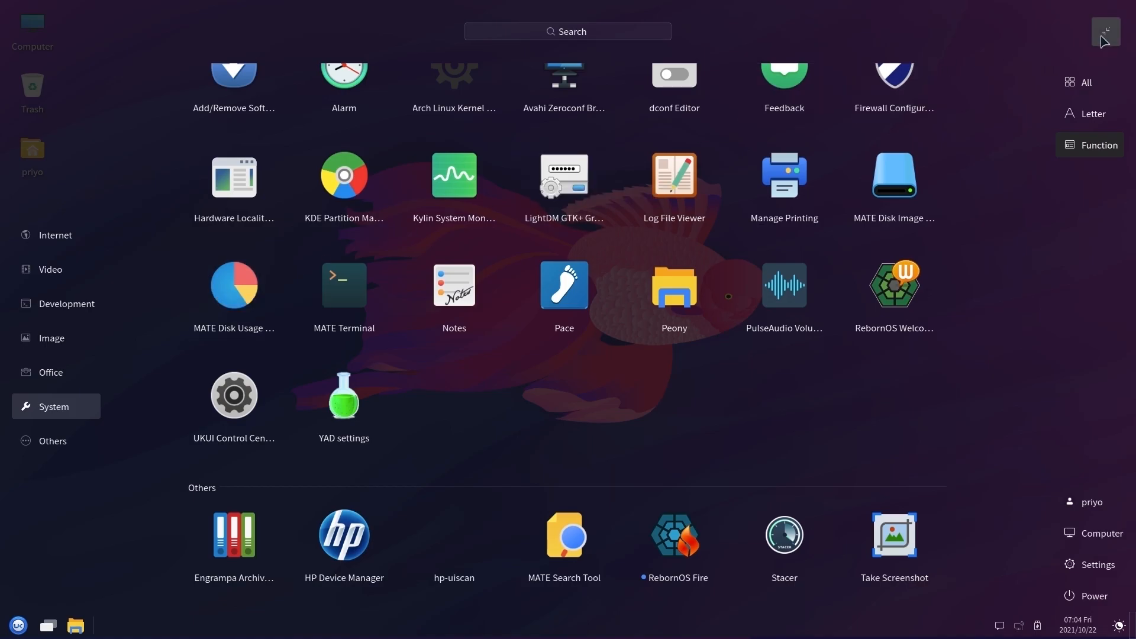
{"action": "left_click", "coordinate": [1104, 33]}
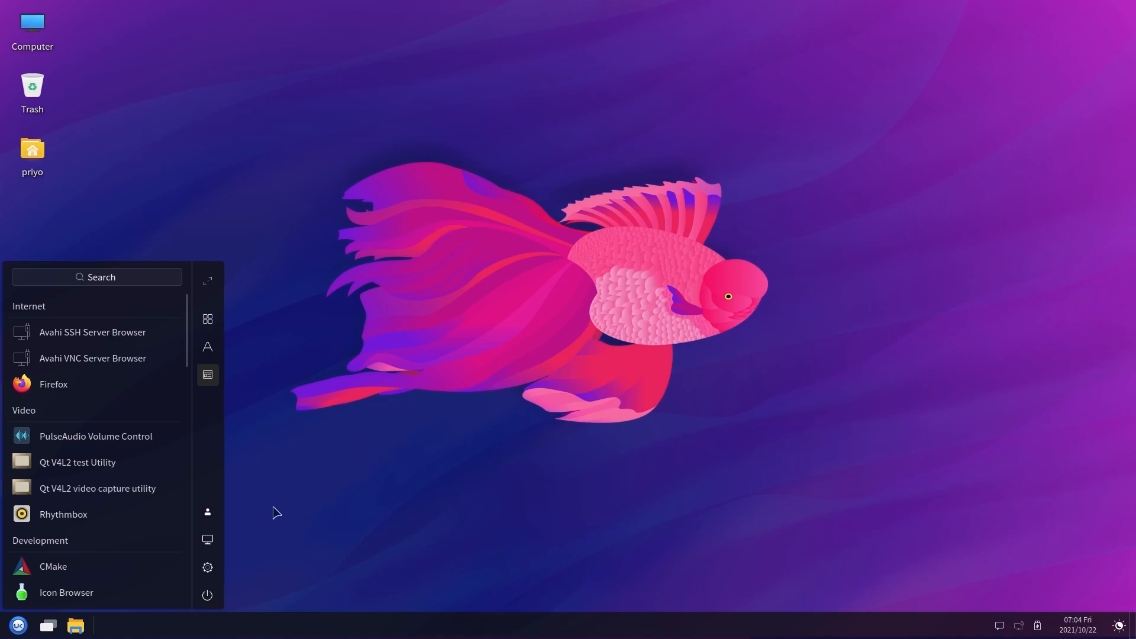
{"action": "left_click", "coordinate": [215, 569]}
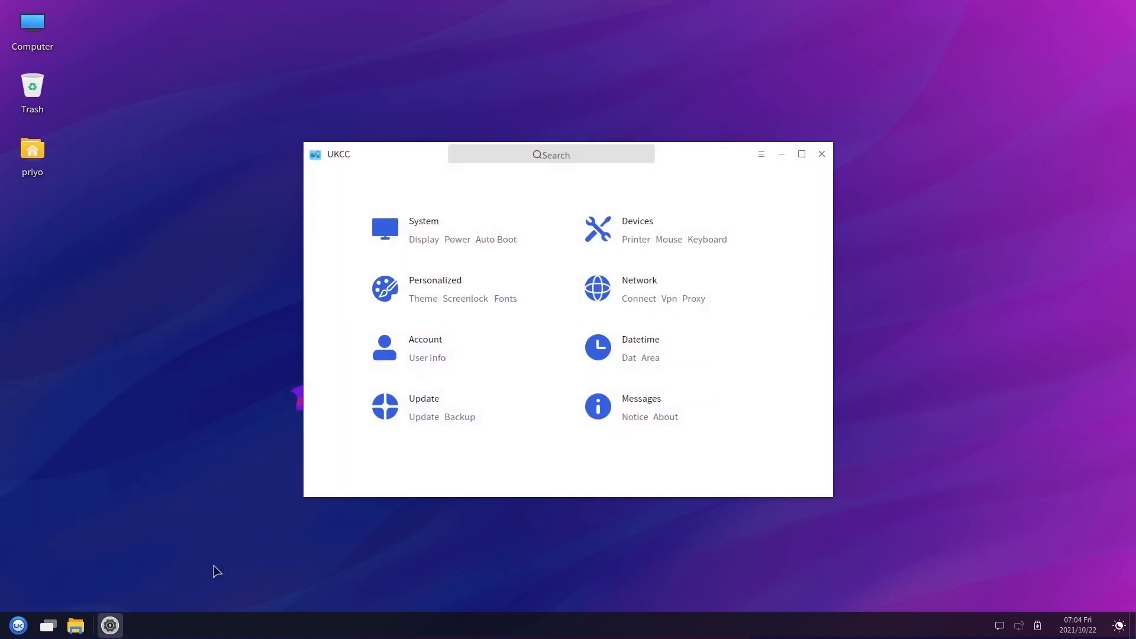
Review the Display settings (1920x1080, 60 Hz), keep screen zoom at 100%, and return to the overview
{"action": "left_click", "coordinate": [416, 236]}
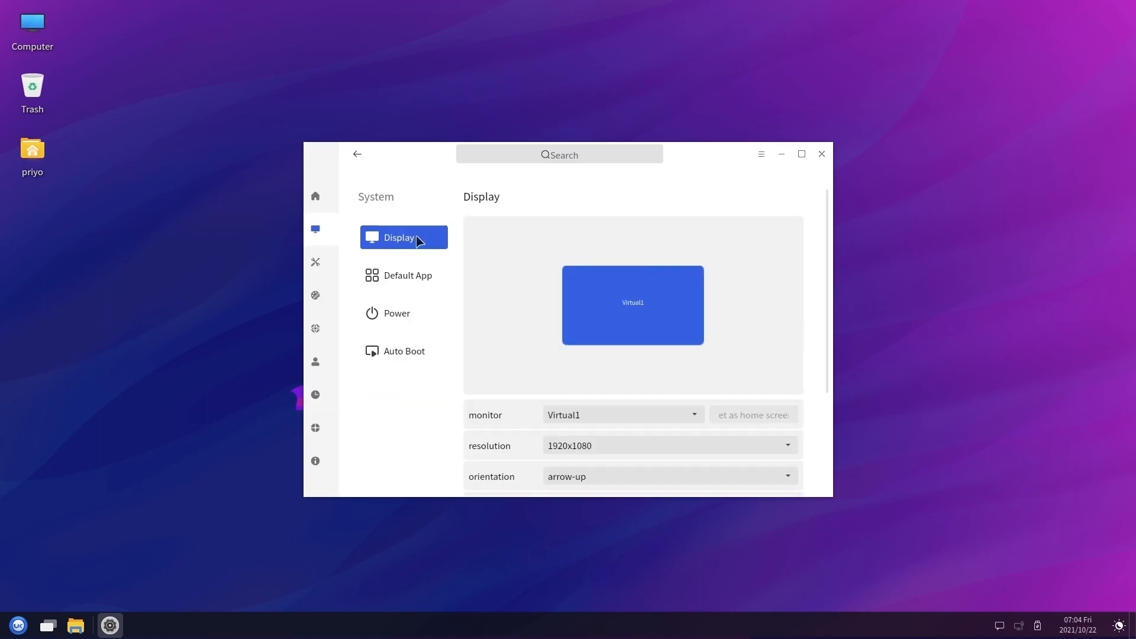
{"action": "scroll", "coordinate": [758, 327], "scroll_direction": "down", "scroll_amount": 3}
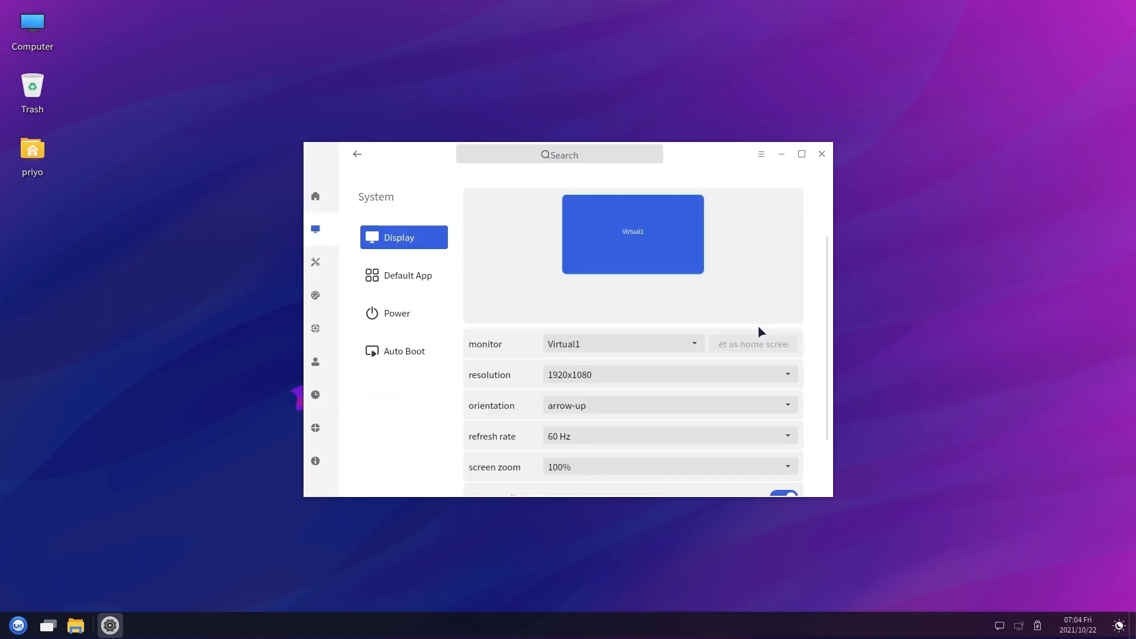
{"action": "left_click", "coordinate": [627, 435]}
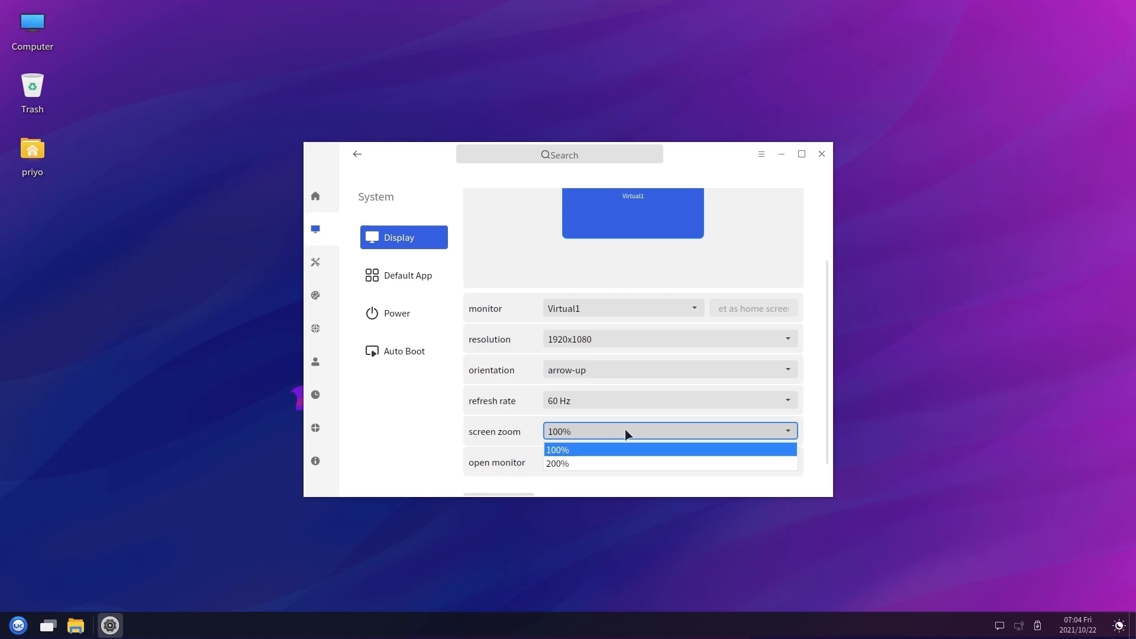
{"action": "left_click", "coordinate": [627, 433]}
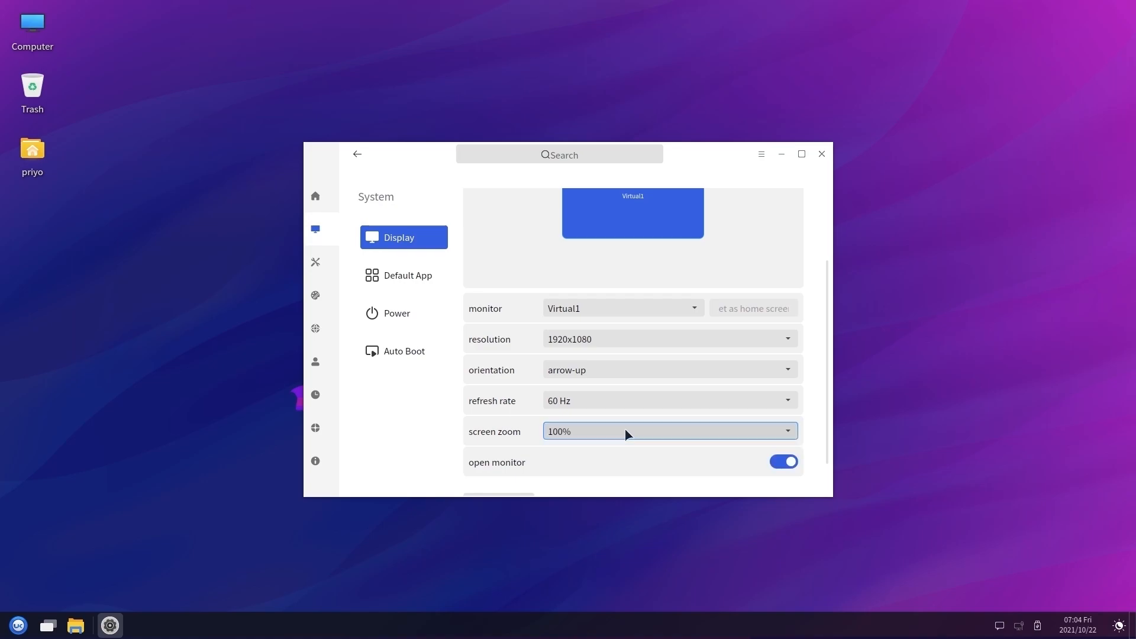
{"action": "left_click", "coordinate": [315, 199]}
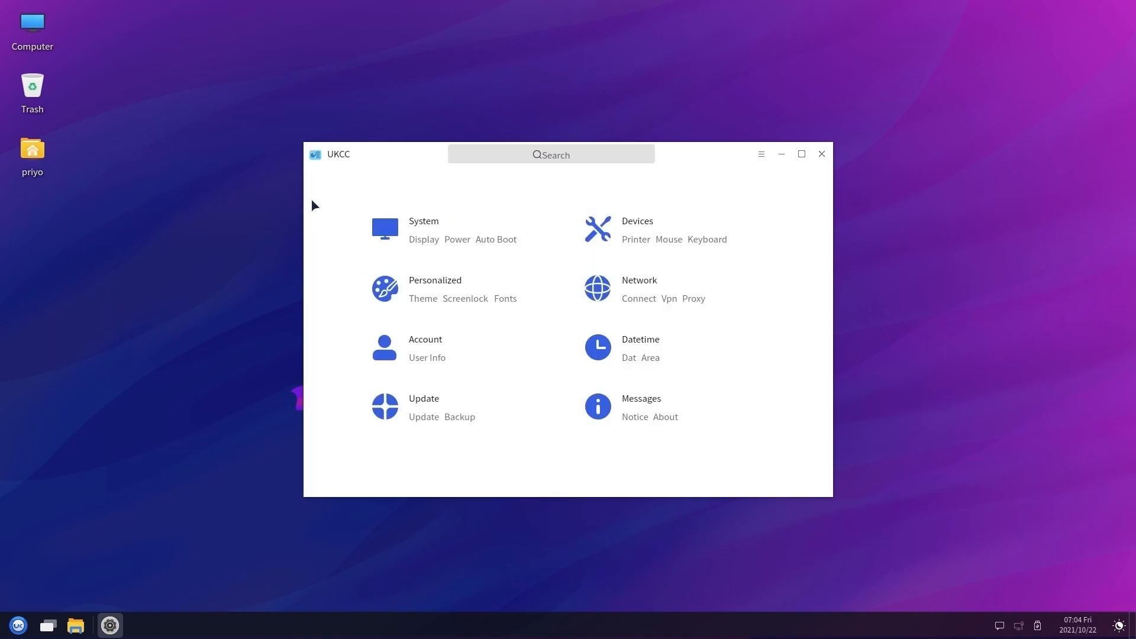
{"action": "left_click", "coordinate": [459, 281]}
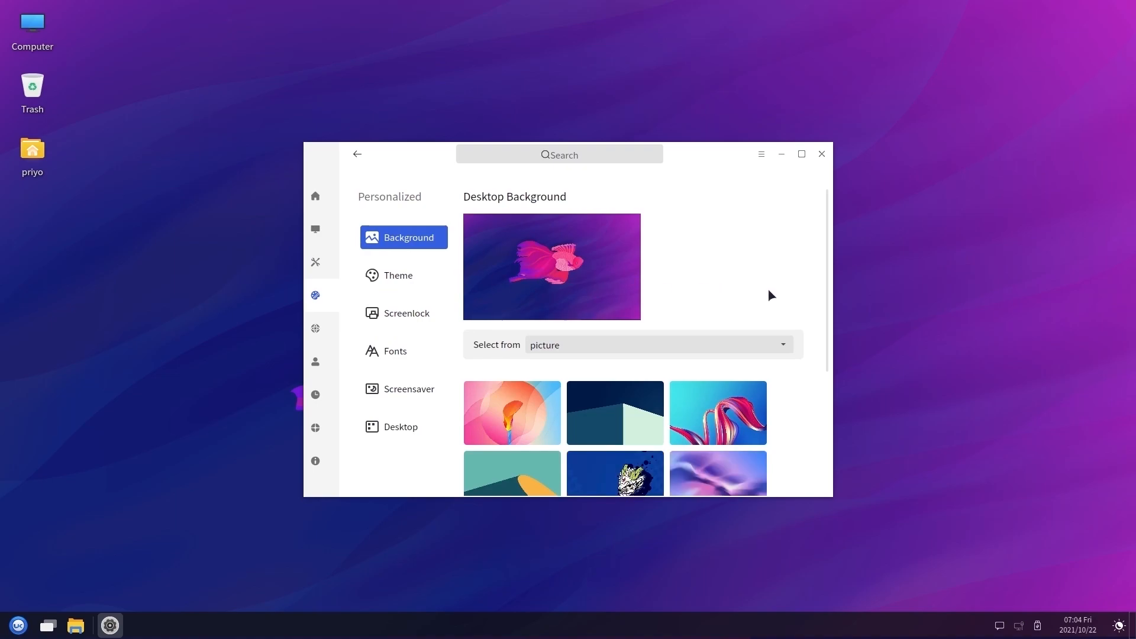
{"action": "scroll", "coordinate": [822, 291], "scroll_direction": "down", "scroll_amount": 5}
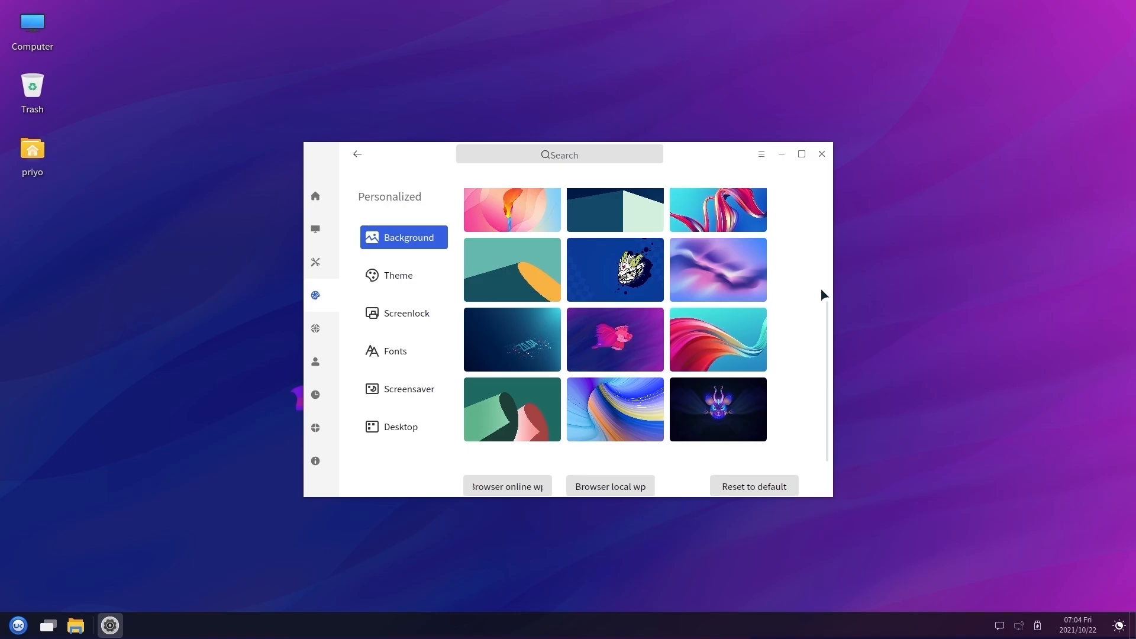
{"action": "scroll", "coordinate": [822, 289], "scroll_direction": "up", "scroll_amount": 5}
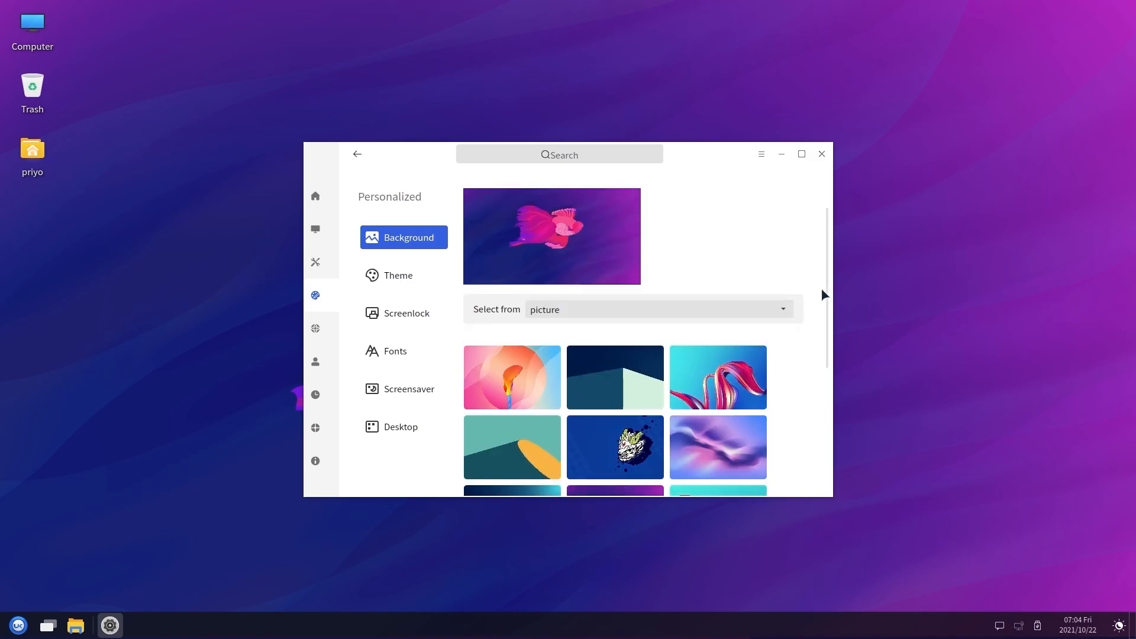
{"action": "left_click", "coordinate": [415, 281]}
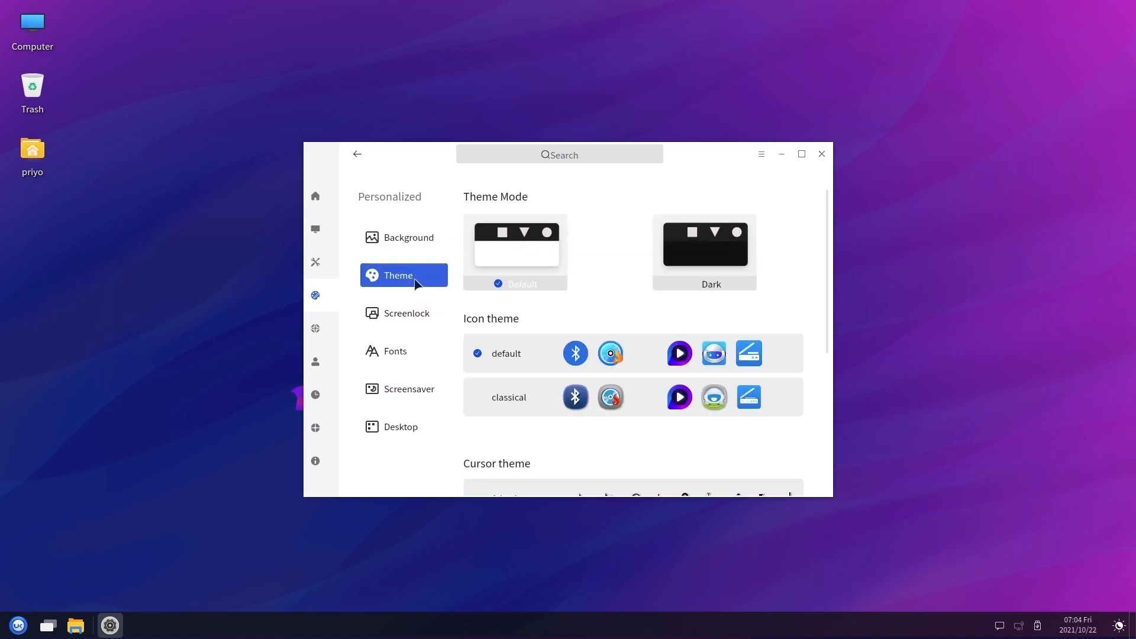
{"action": "left_click", "coordinate": [702, 259]}
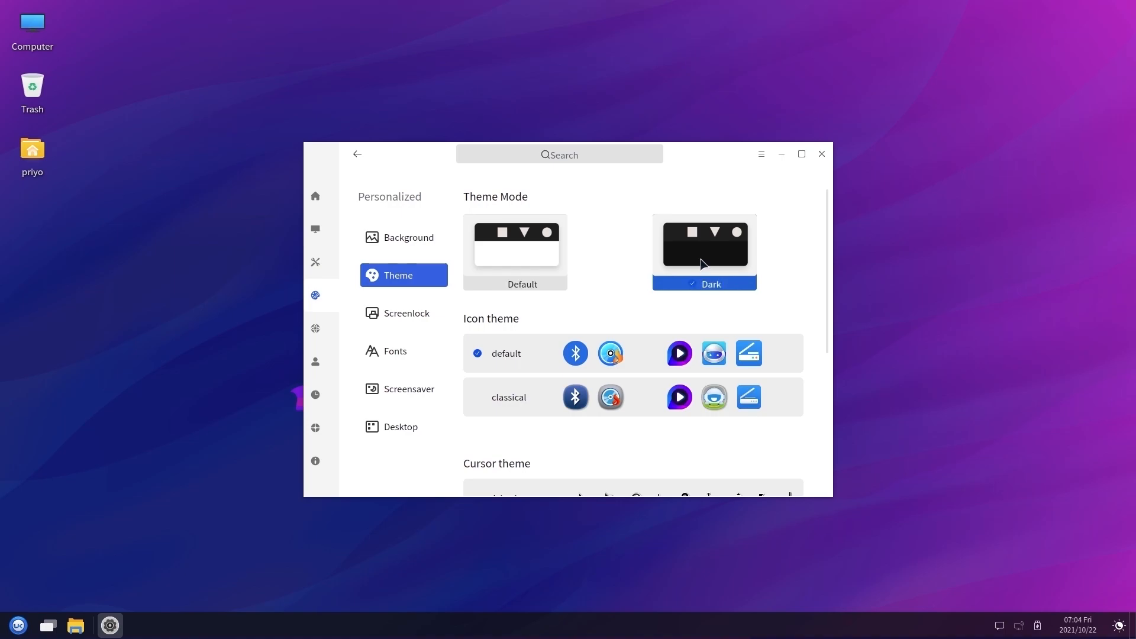
{"action": "left_click", "coordinate": [522, 265]}
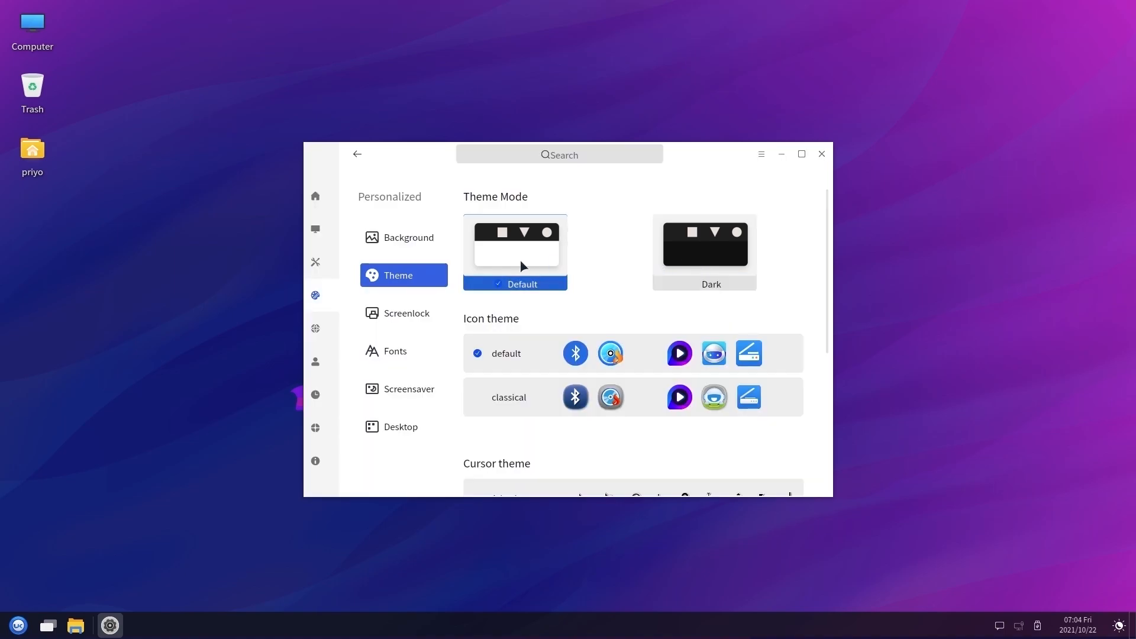
{"action": "left_click", "coordinate": [318, 199]}
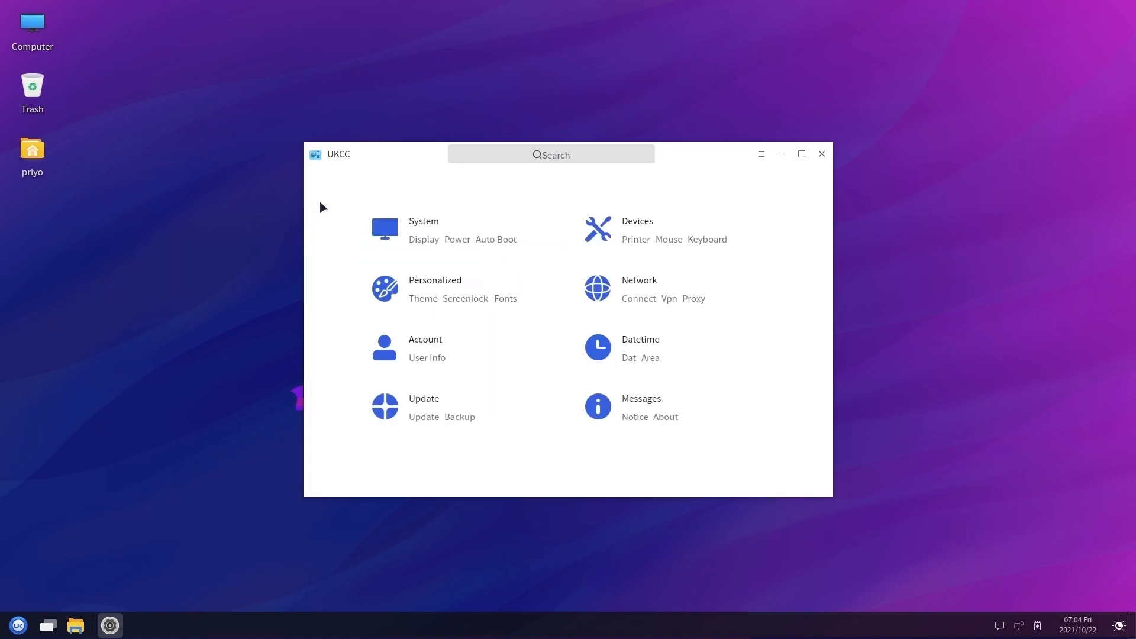
Check for system updates on the Update page under Backup
{"action": "left_click", "coordinate": [459, 418]}
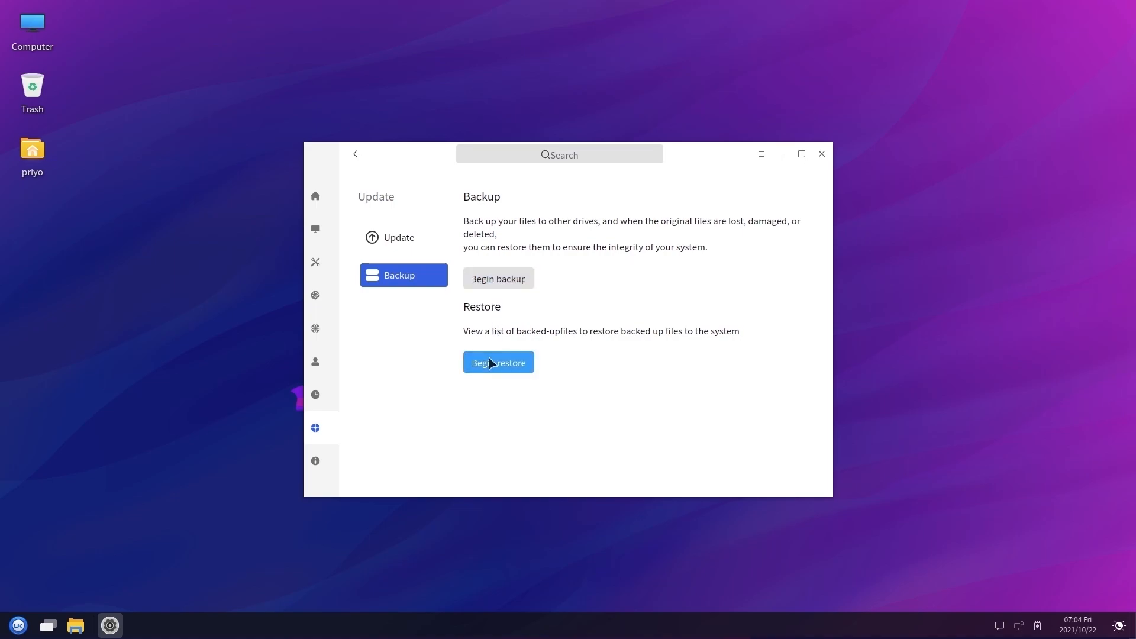
{"action": "left_click", "coordinate": [421, 248]}
{"action": "left_click", "coordinate": [740, 242]}
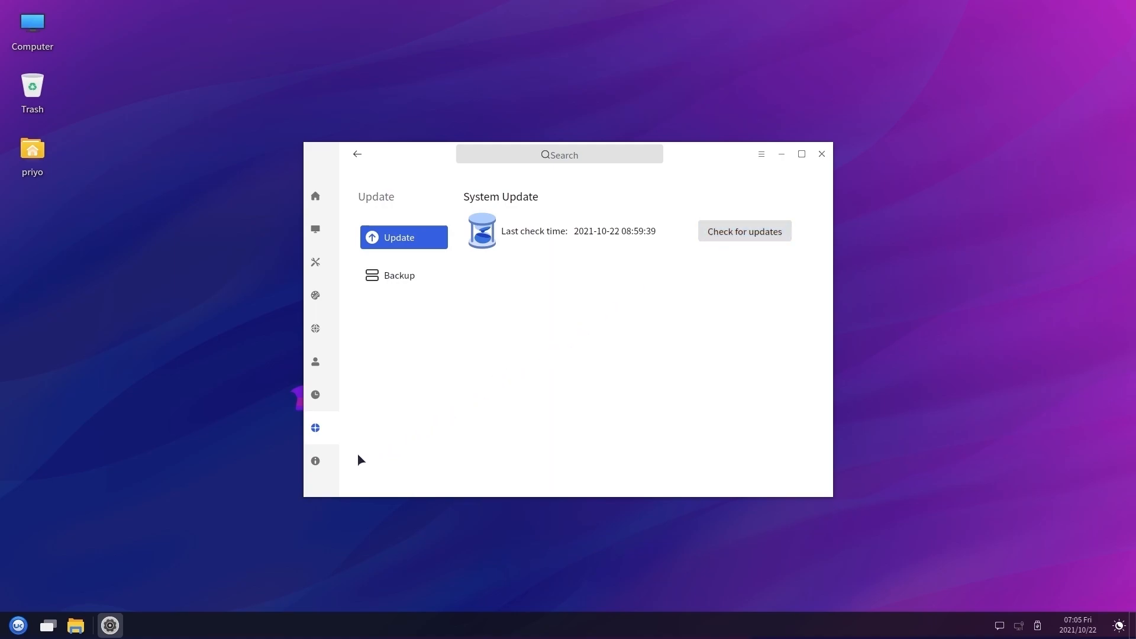
View the About system summary under Messages, then close the Control Center
{"action": "left_click", "coordinate": [317, 463]}
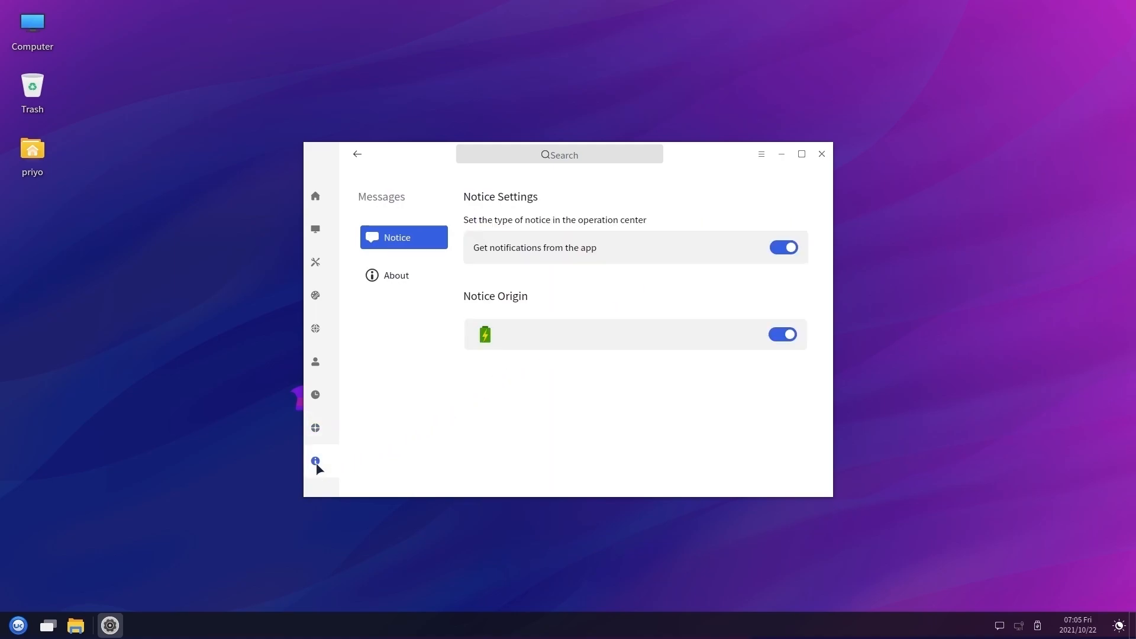
{"action": "left_click", "coordinate": [392, 281]}
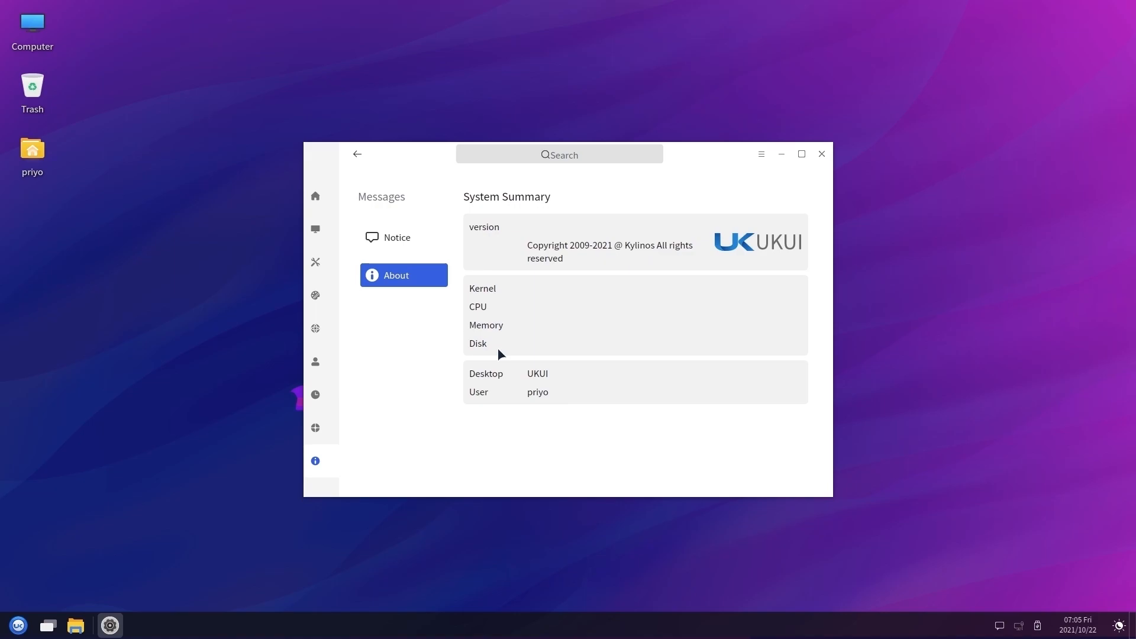
{"action": "left_click", "coordinate": [821, 153]}
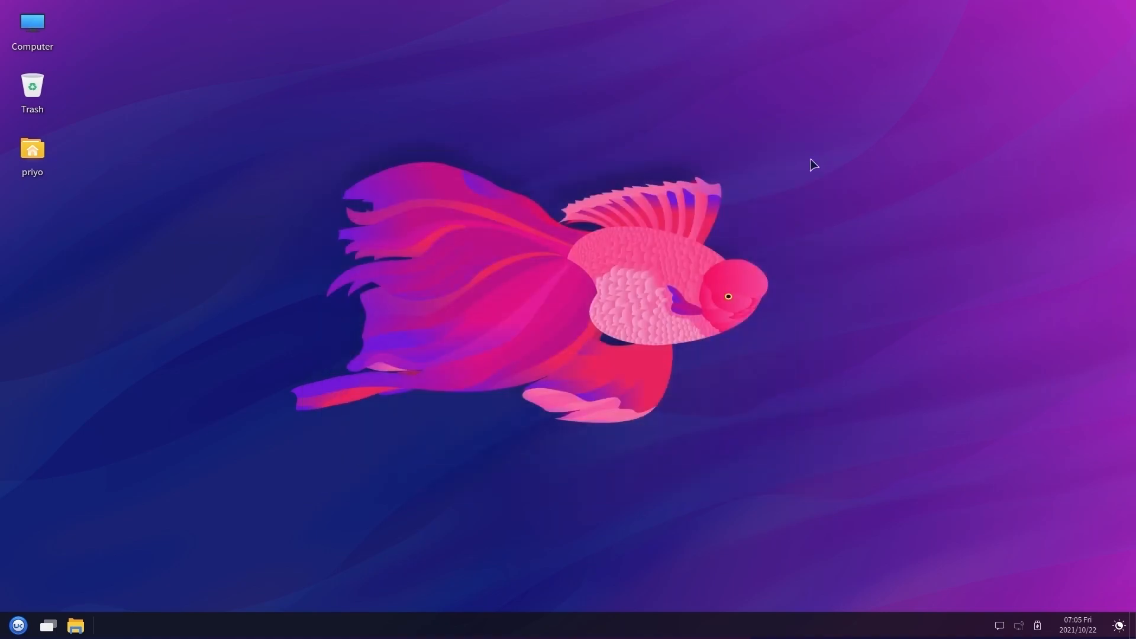
{"action": "left_click", "coordinate": [49, 626]}
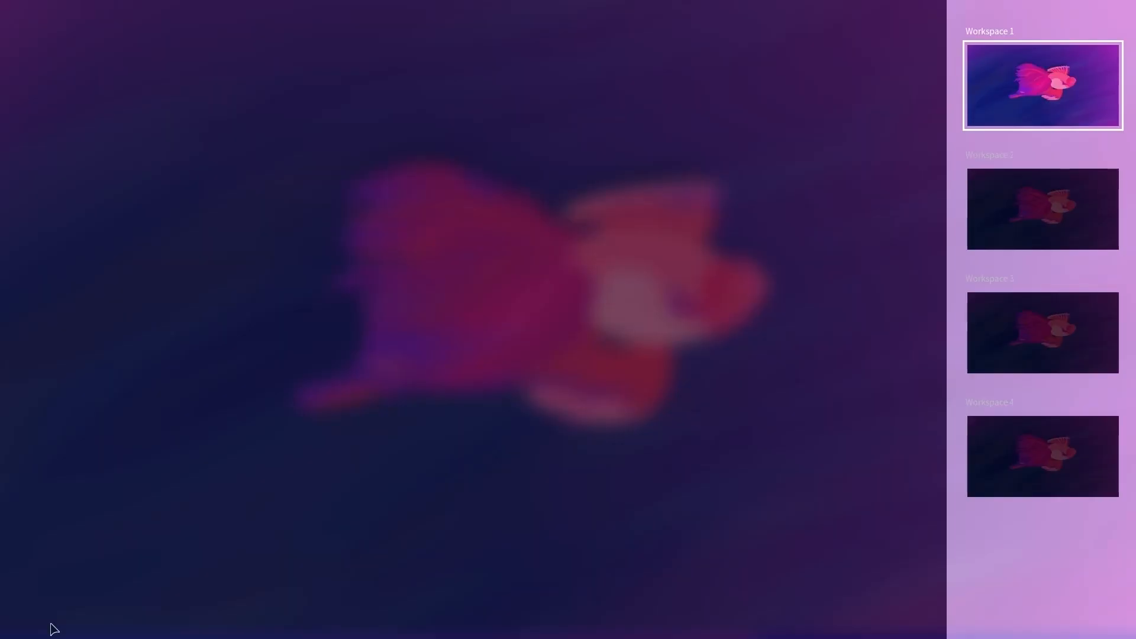
{"action": "left_click", "coordinate": [1014, 245]}
{"action": "left_click", "coordinate": [1056, 108]}
{"action": "left_click", "coordinate": [399, 378]}
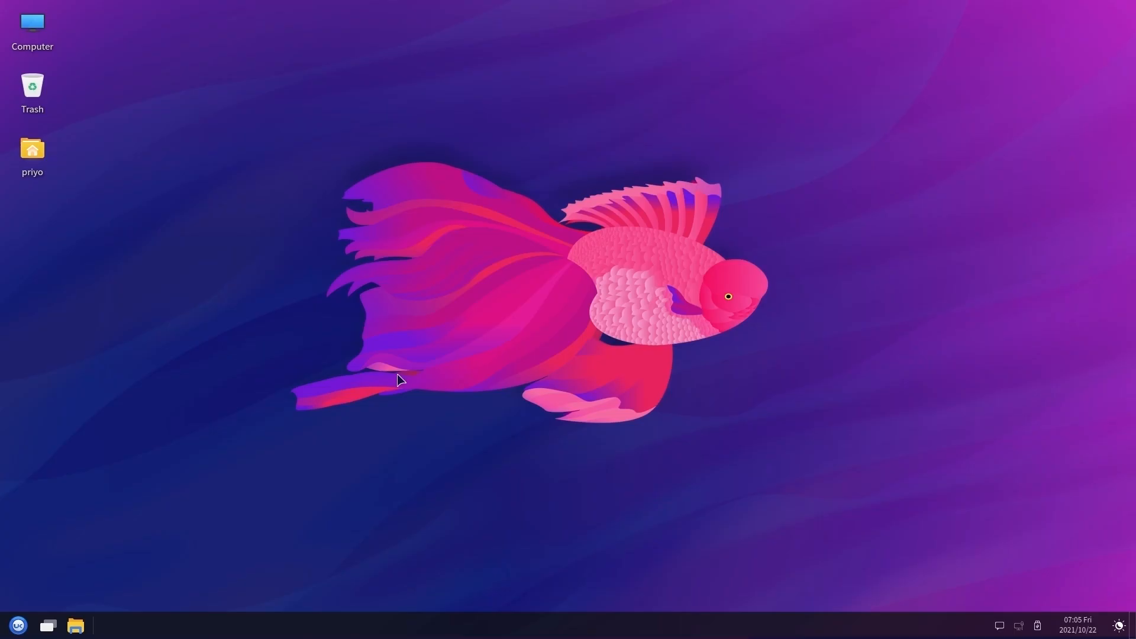
{"action": "left_click", "coordinate": [79, 628]}
Open the home folder in Peony, open Documents in a new tab, and bring up Documents' context menu from the home tab
{"action": "left_click", "coordinate": [76, 626]}
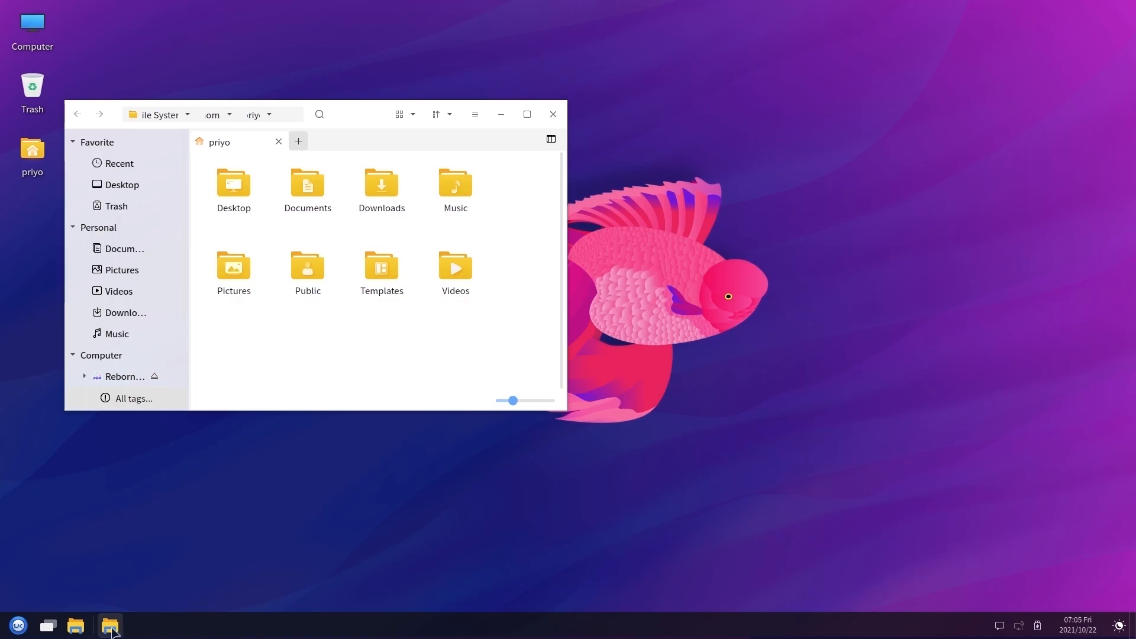
{"action": "mouse_move", "coordinate": [110, 633]}
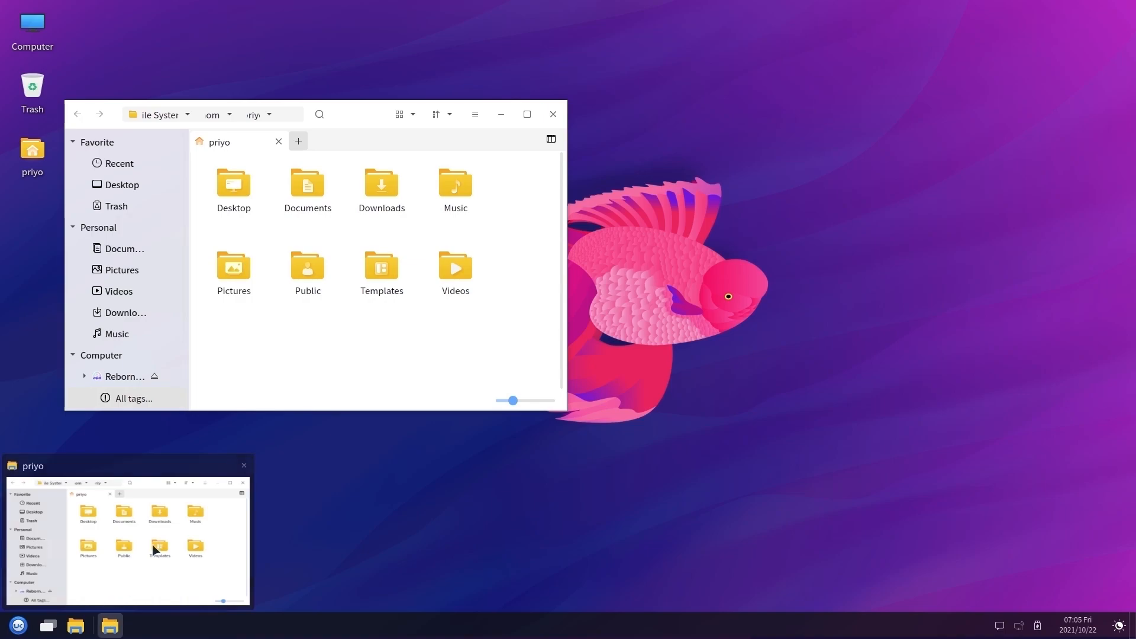
{"action": "right_click", "coordinate": [296, 212]}
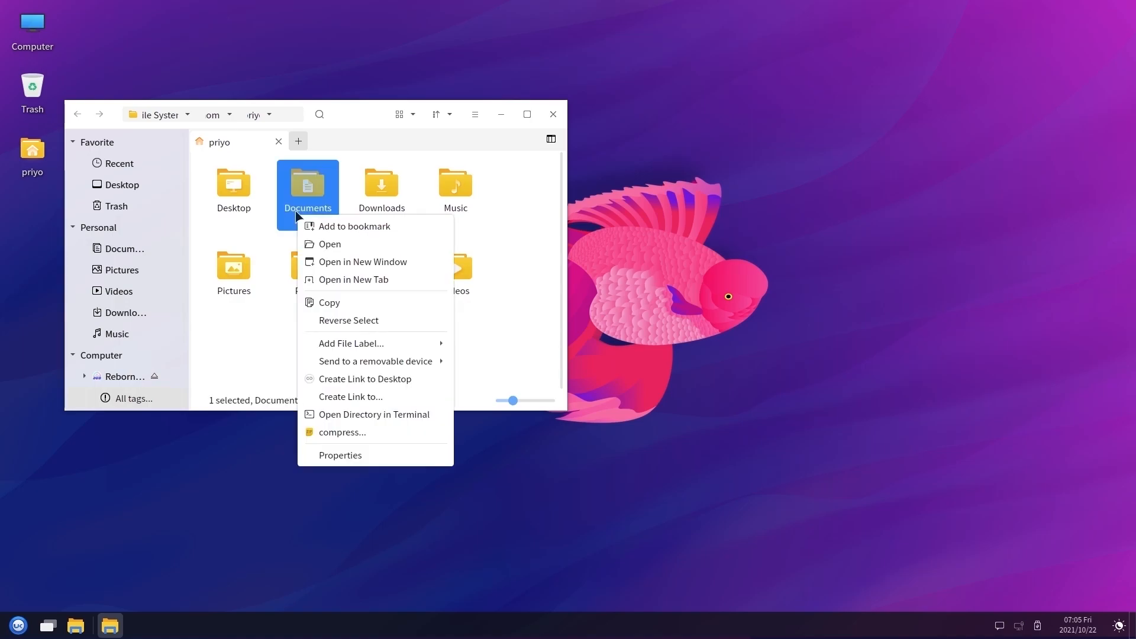
{"action": "left_click", "coordinate": [441, 282]}
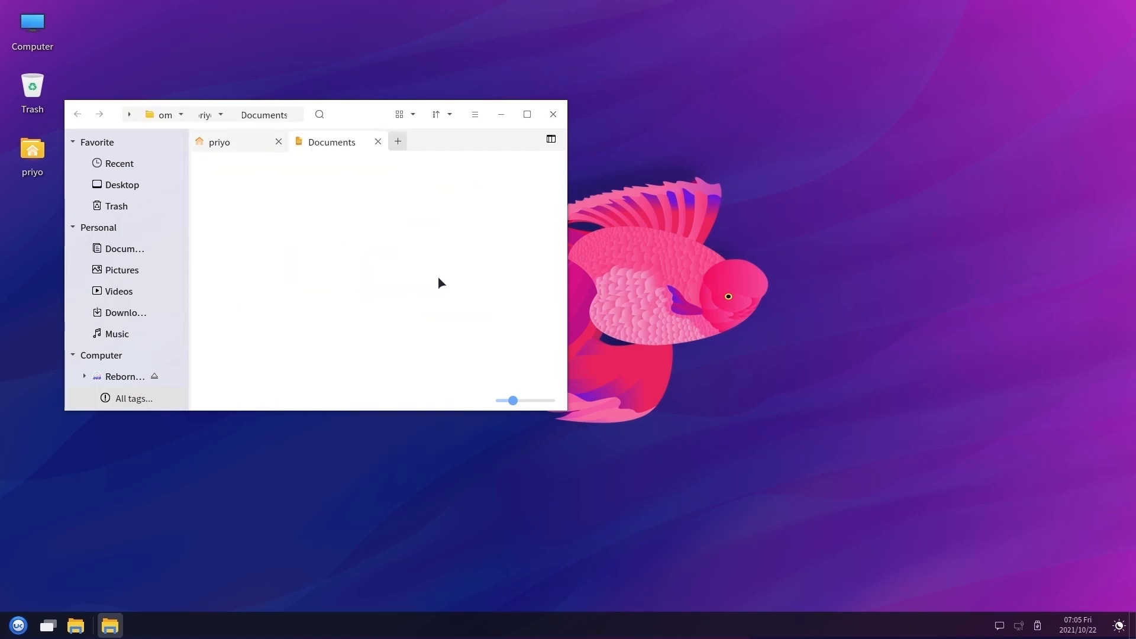
{"action": "left_click", "coordinate": [246, 147]}
{"action": "right_click", "coordinate": [304, 211]}
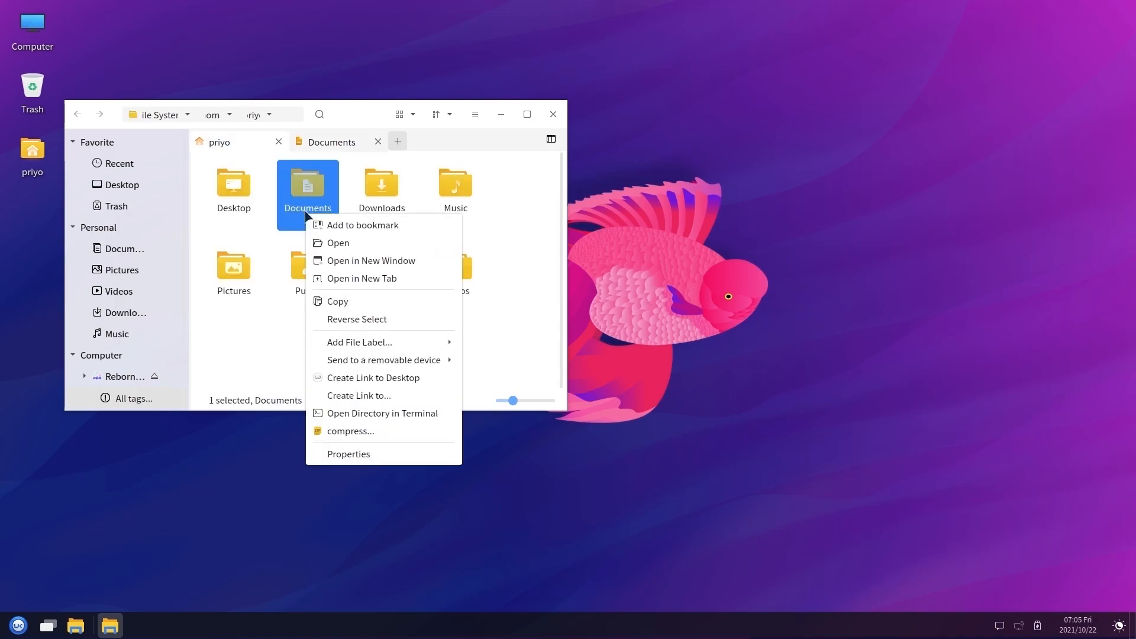
Open a MATE Terminal directly in the Documents folder from its context menu
{"action": "left_click", "coordinate": [439, 414]}
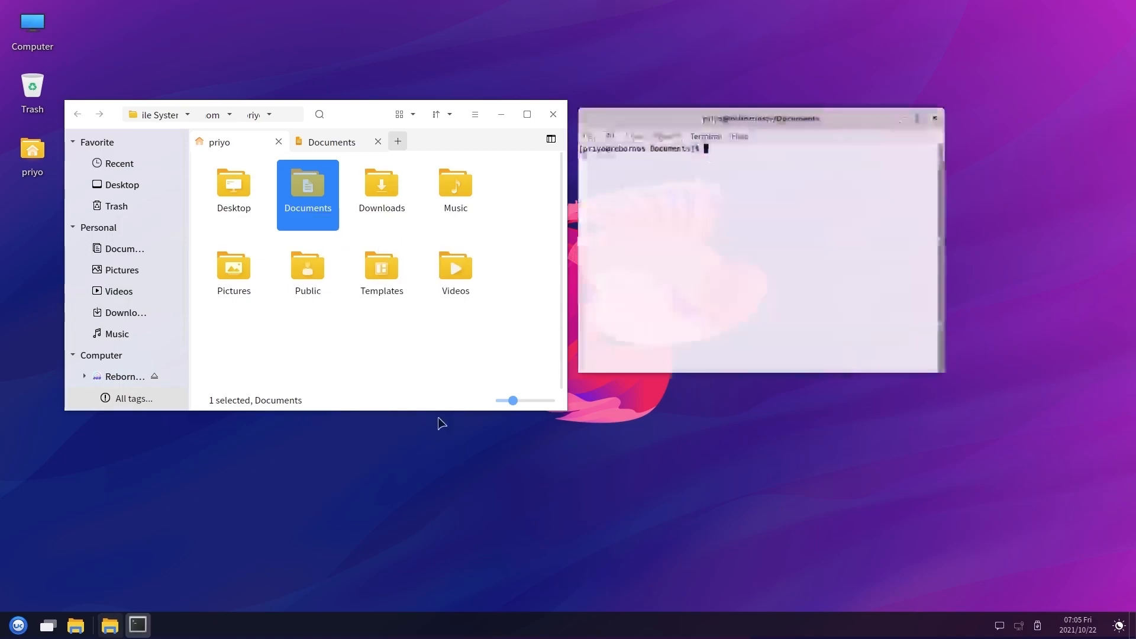